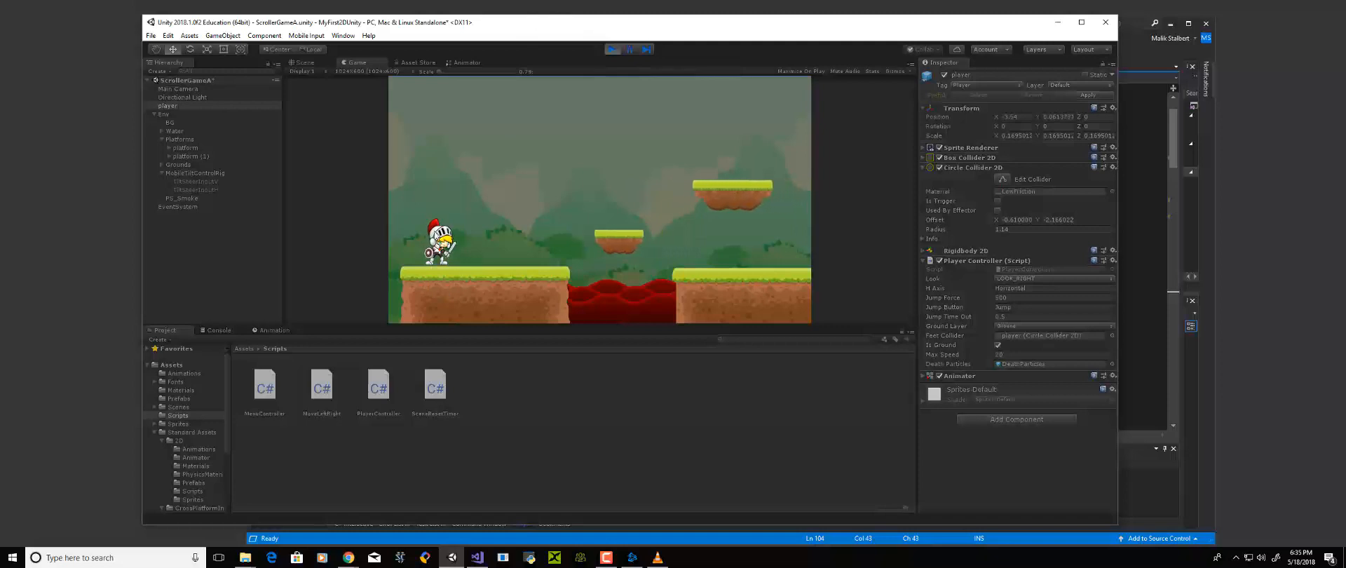
Play-test the level by running the knight to the right into the lava gap, and end play mode
key(Right)
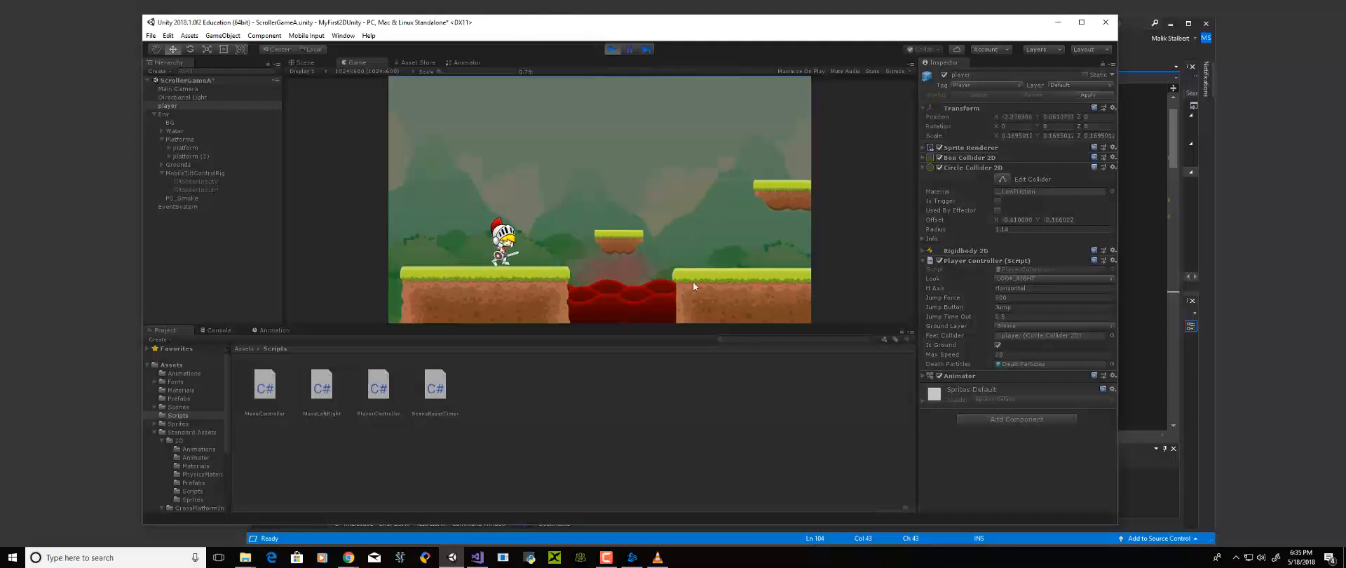
key(Right)
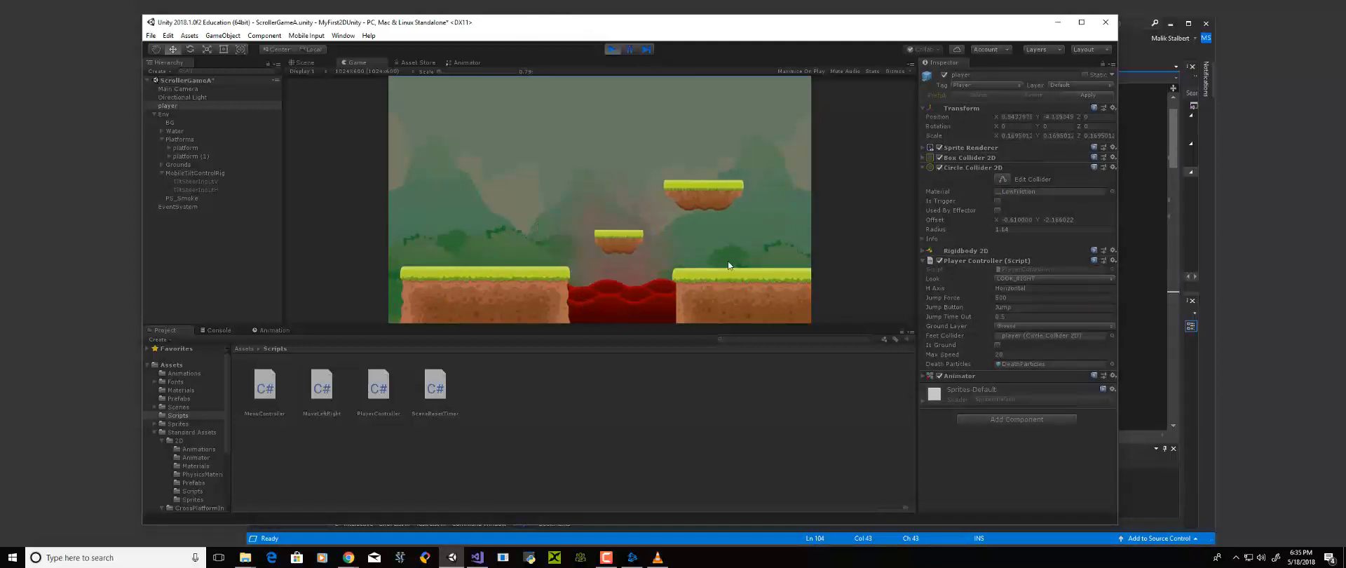
click(610, 51)
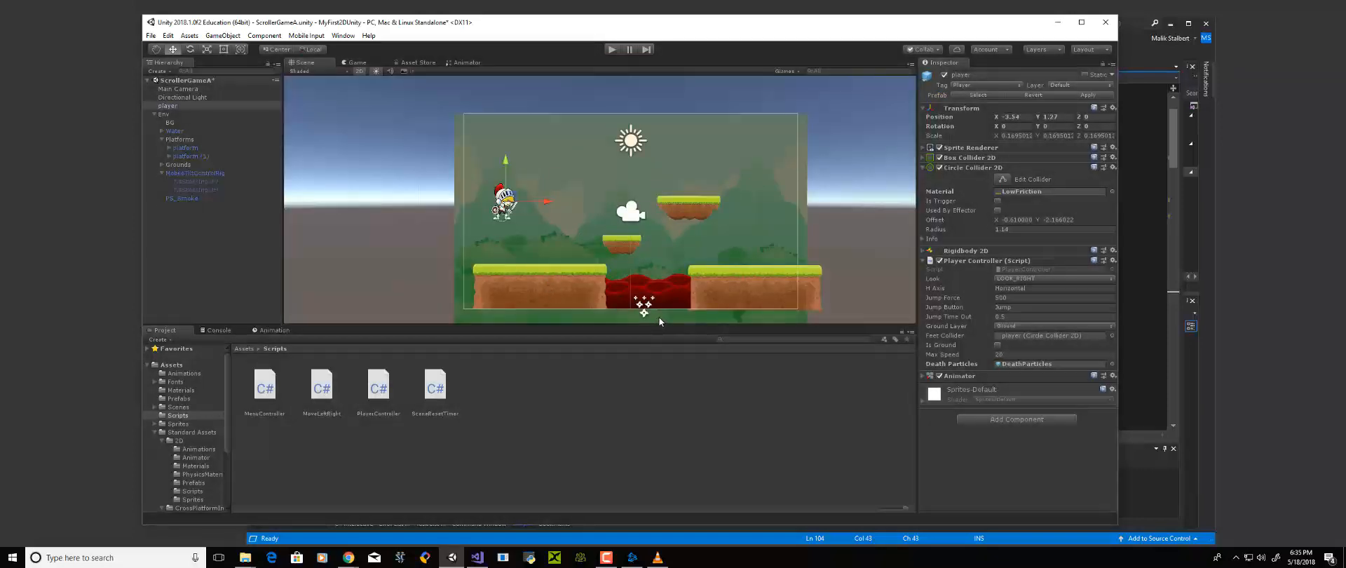
Create an empty child object under Env and name it KillZone
scroll(715, 212, down, 1)
scroll(714, 211, down, 1)
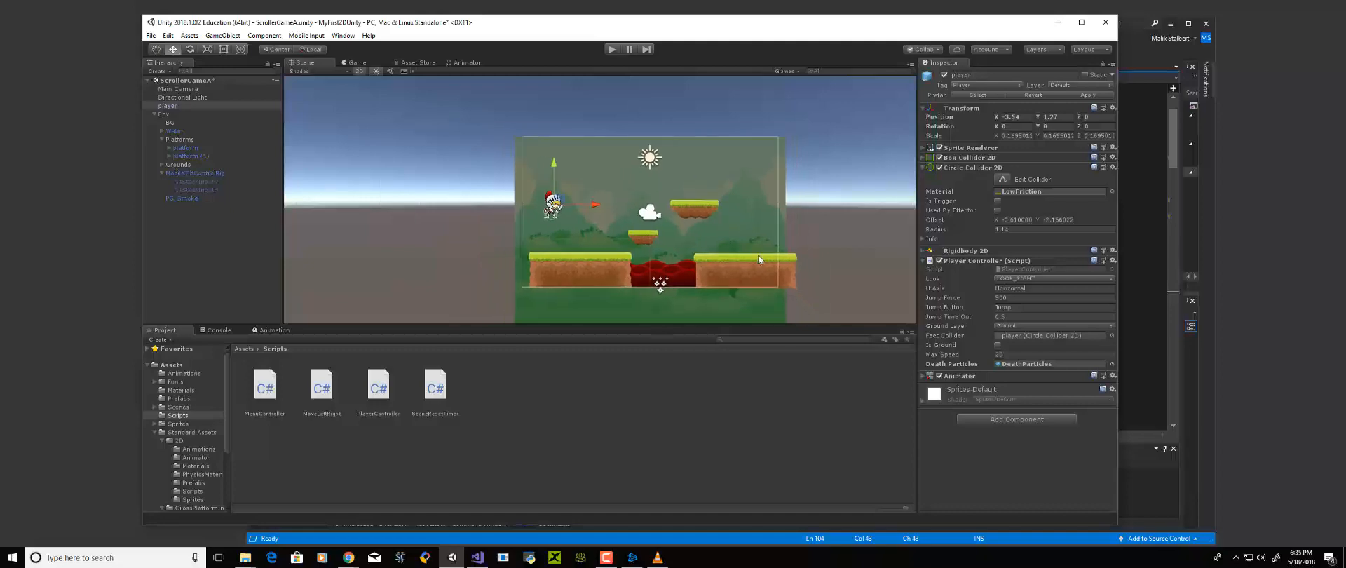
middle_drag(782, 263, 690, 189)
click(162, 173)
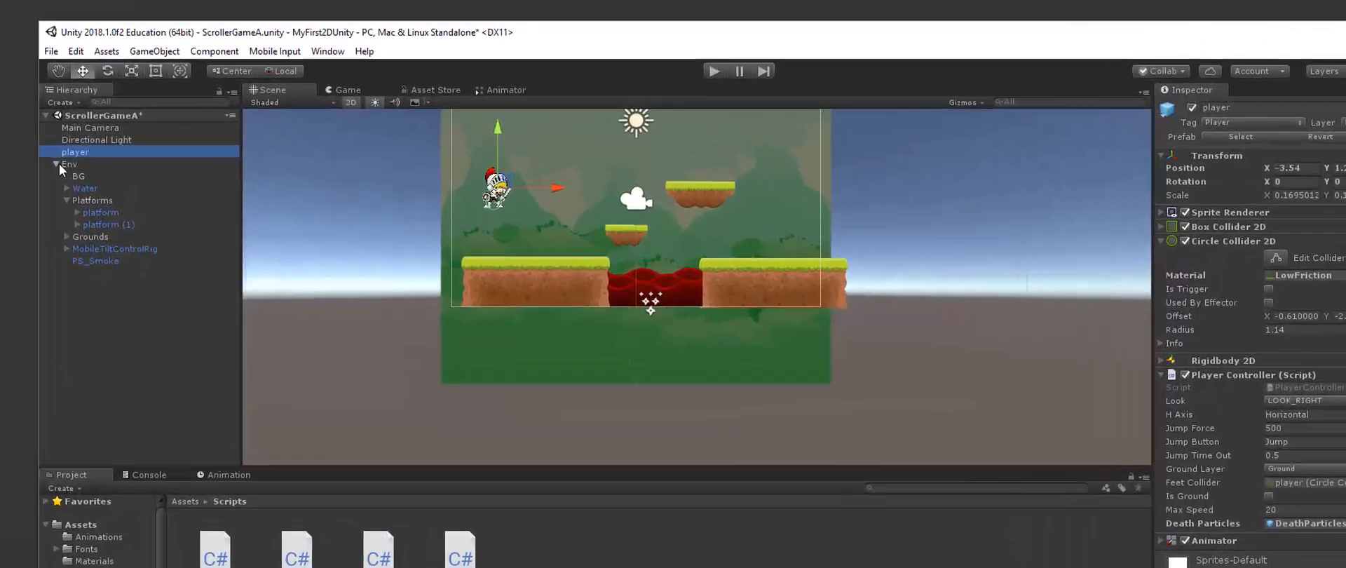
click(154, 115)
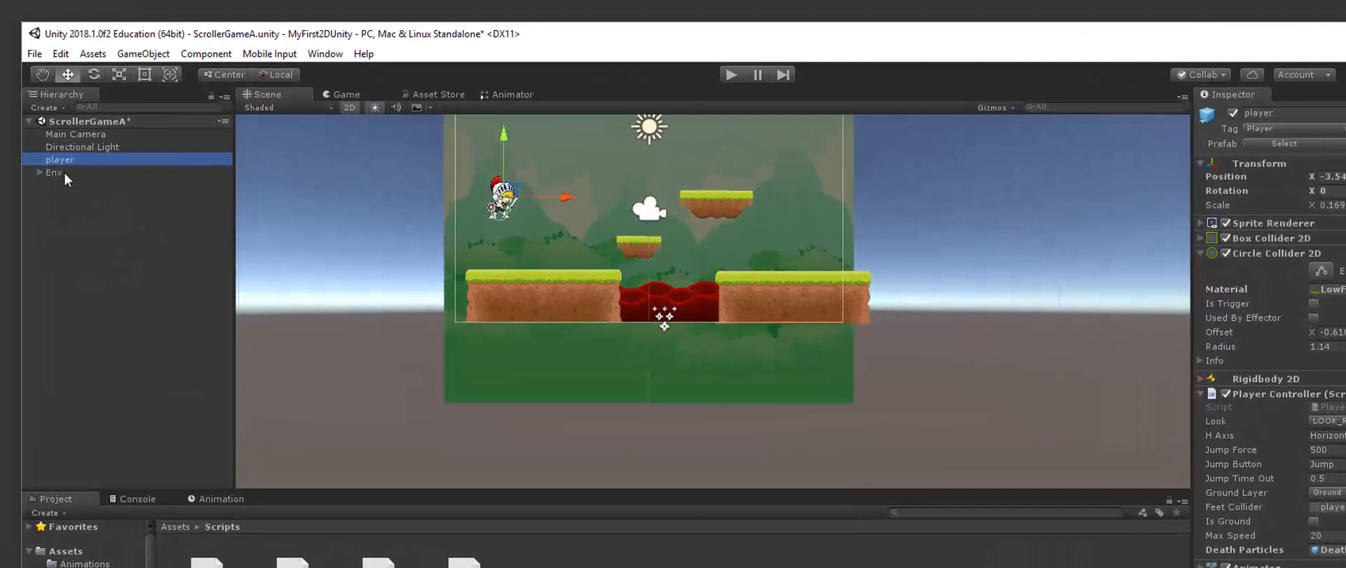
click(66, 172)
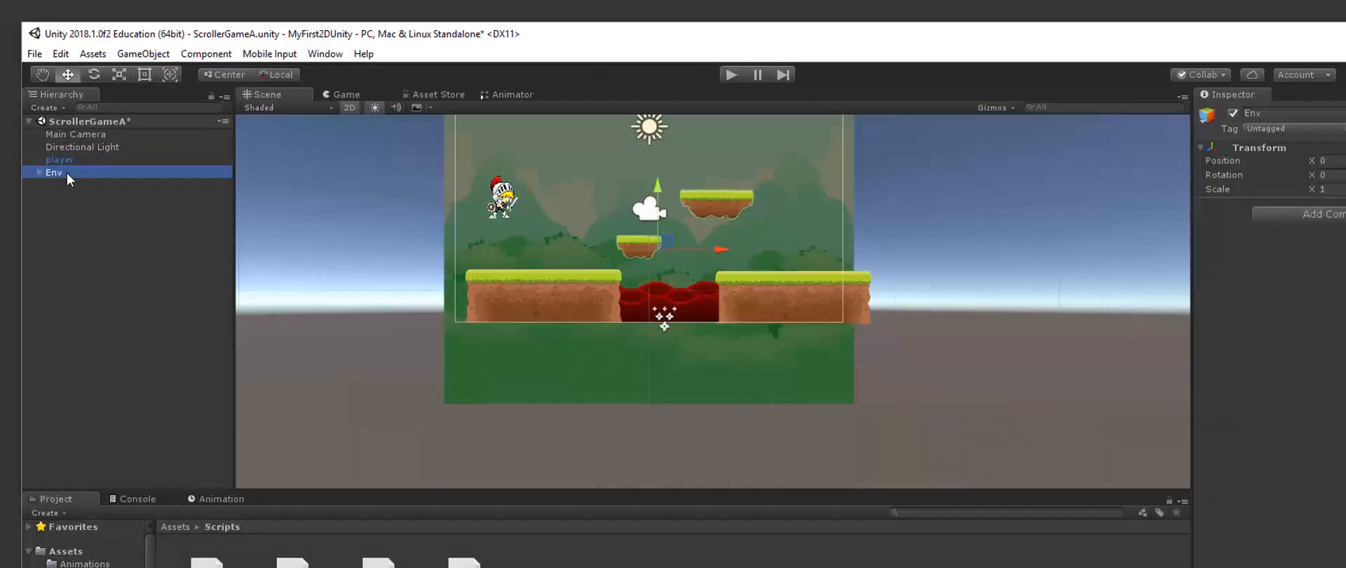
right_click(66, 173)
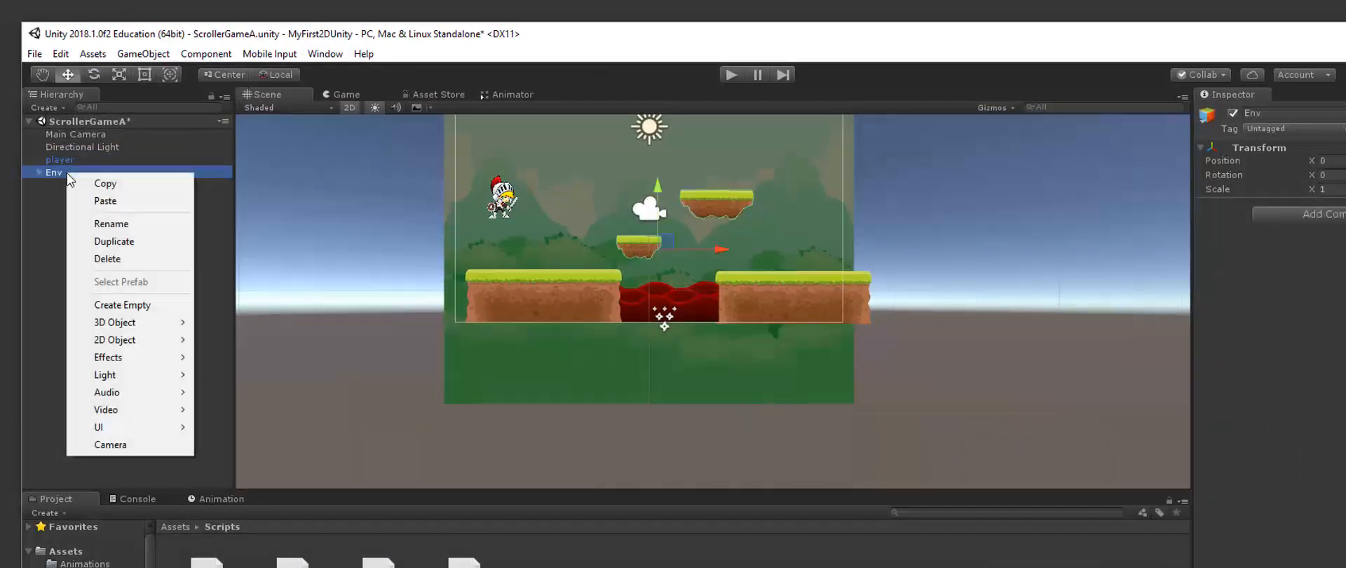
click(155, 304)
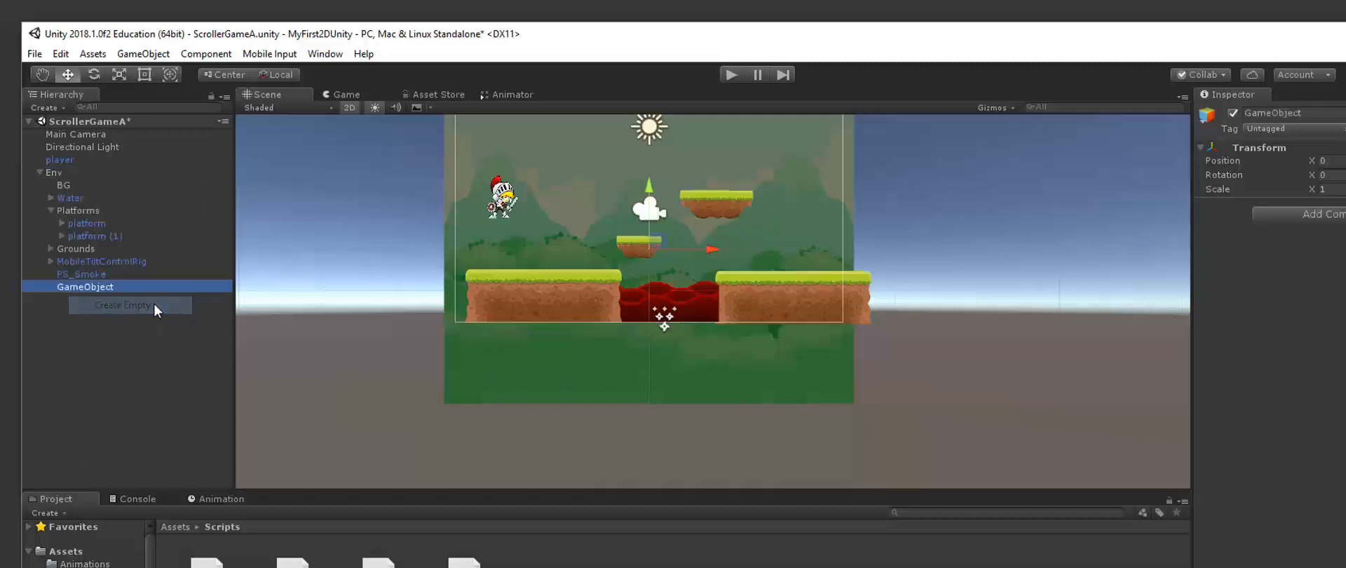
click(98, 286)
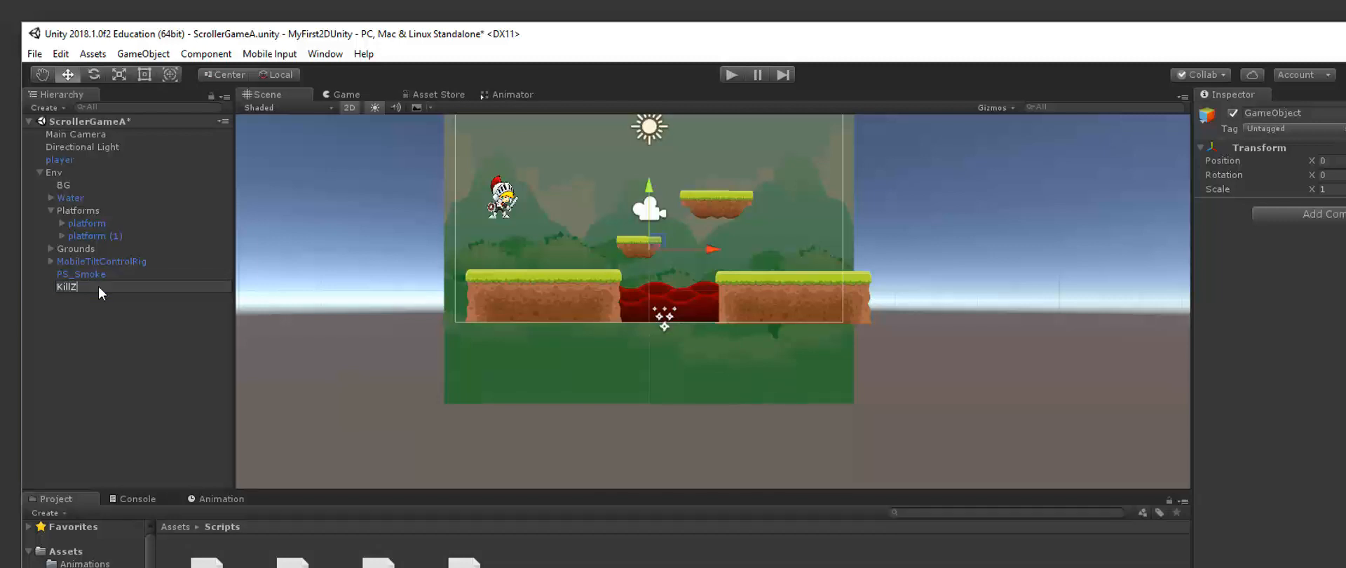
key(Return)
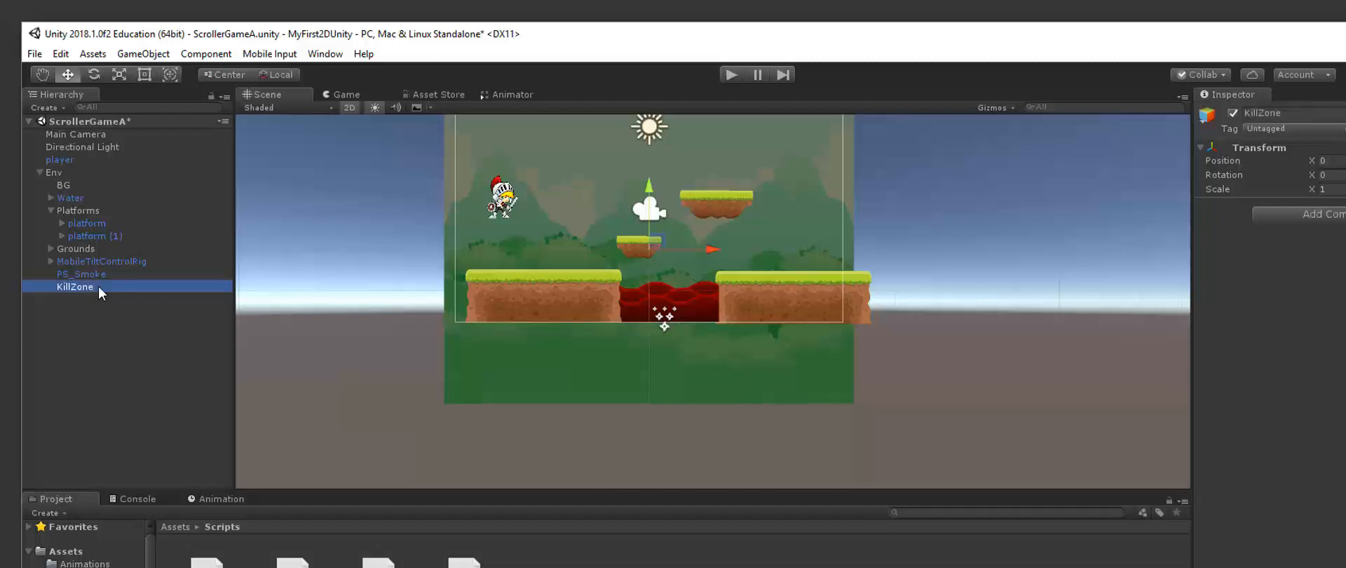
Move the KillZone object straight down below the lava and grounds, to about Y -3.21
click(98, 285)
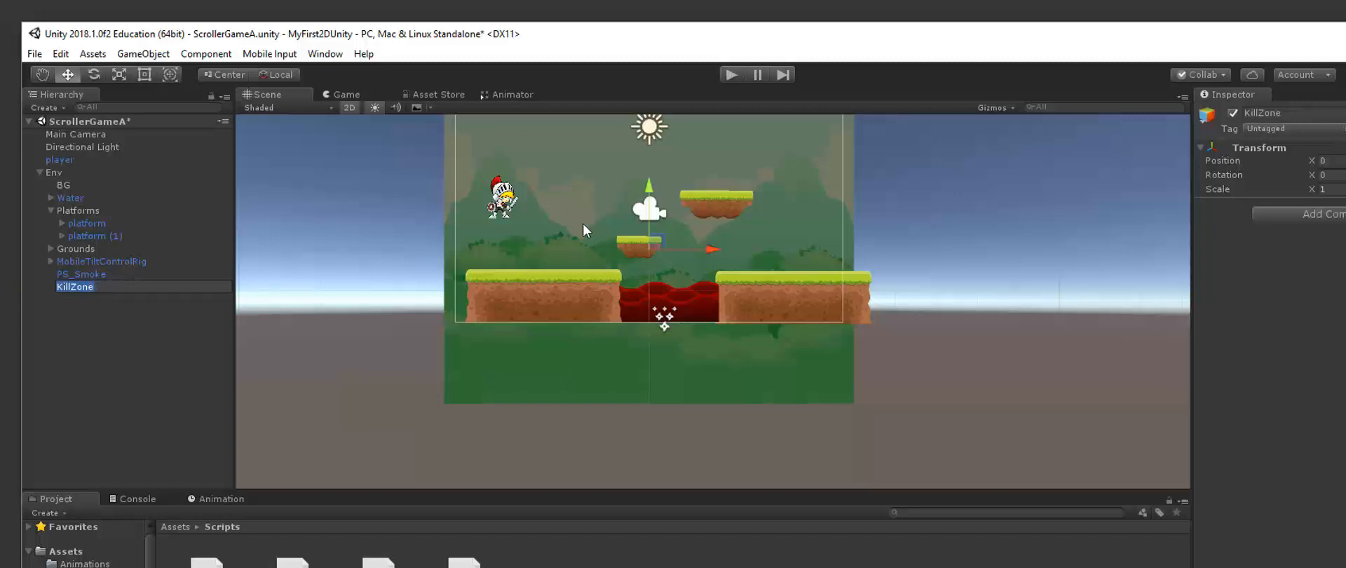
drag(646, 185, 639, 225)
drag(634, 351, 635, 315)
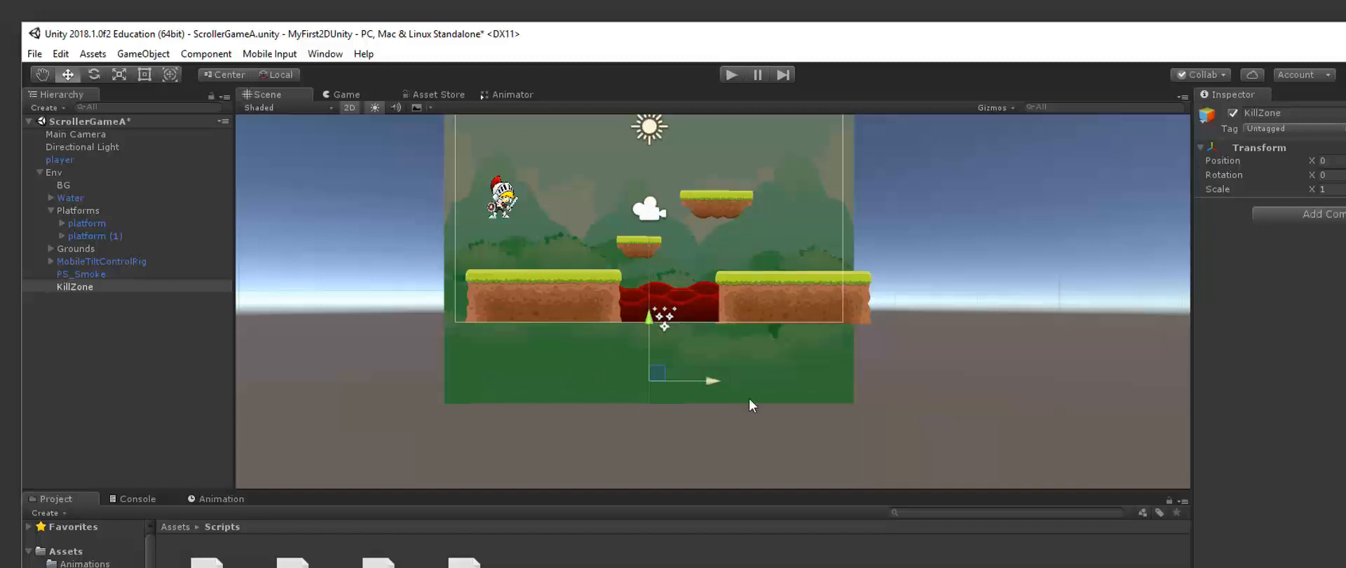
Add a Box Collider 2D component to KillZone and expand its settings
right_click(71, 287)
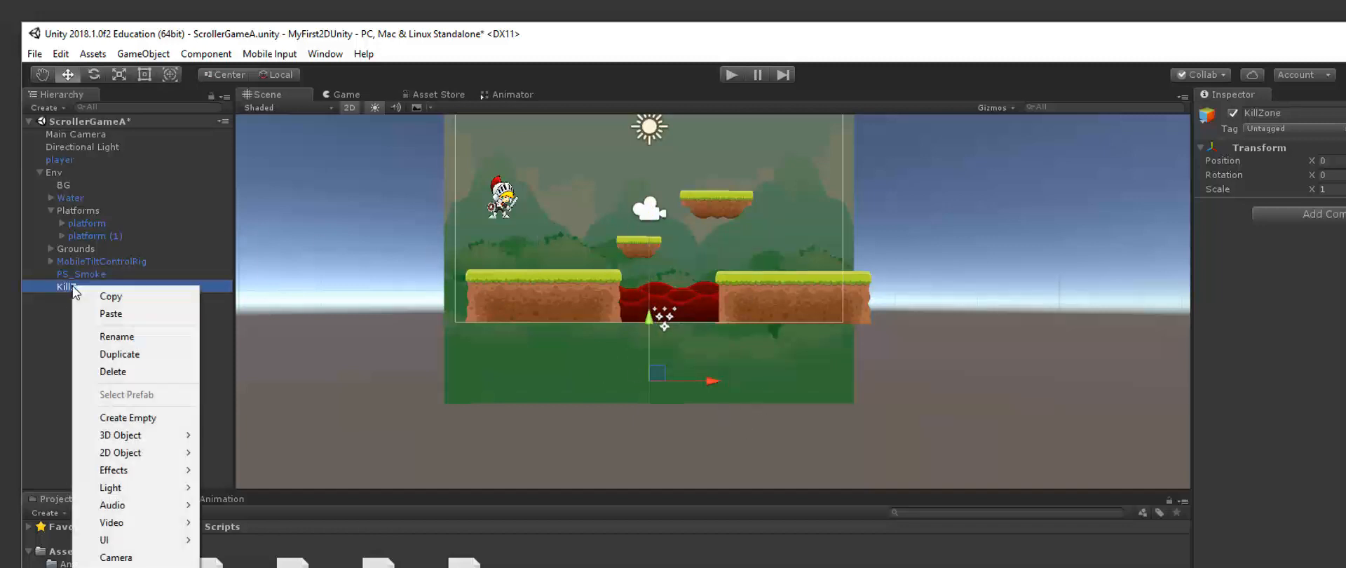
click(81, 287)
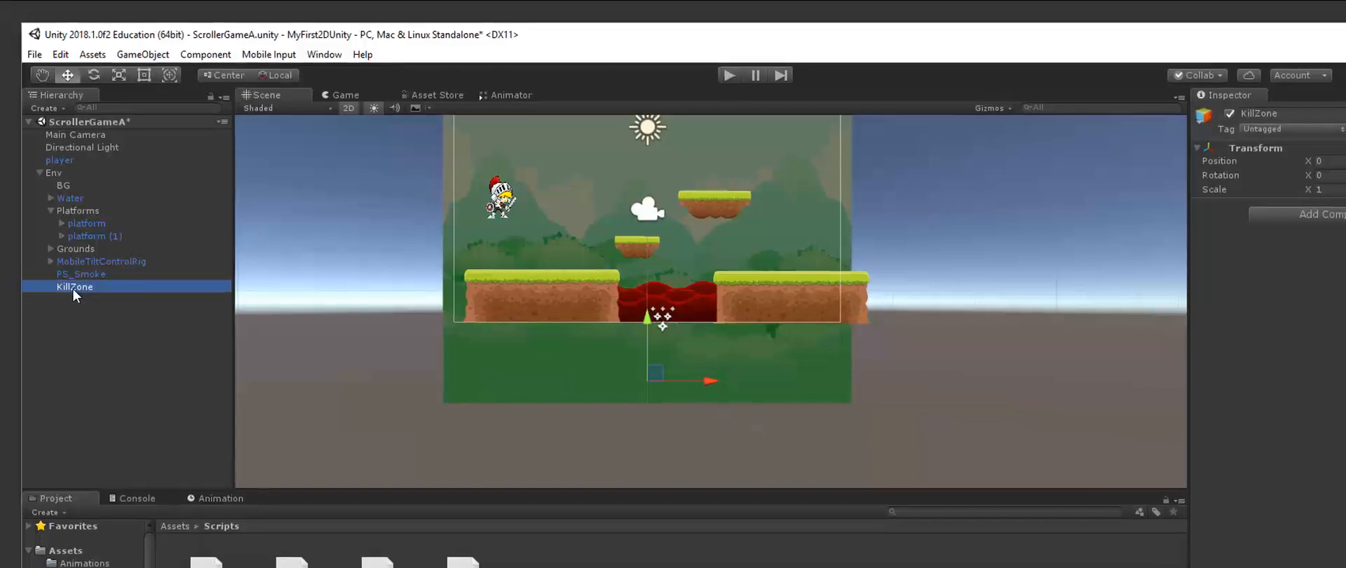
click(1318, 213)
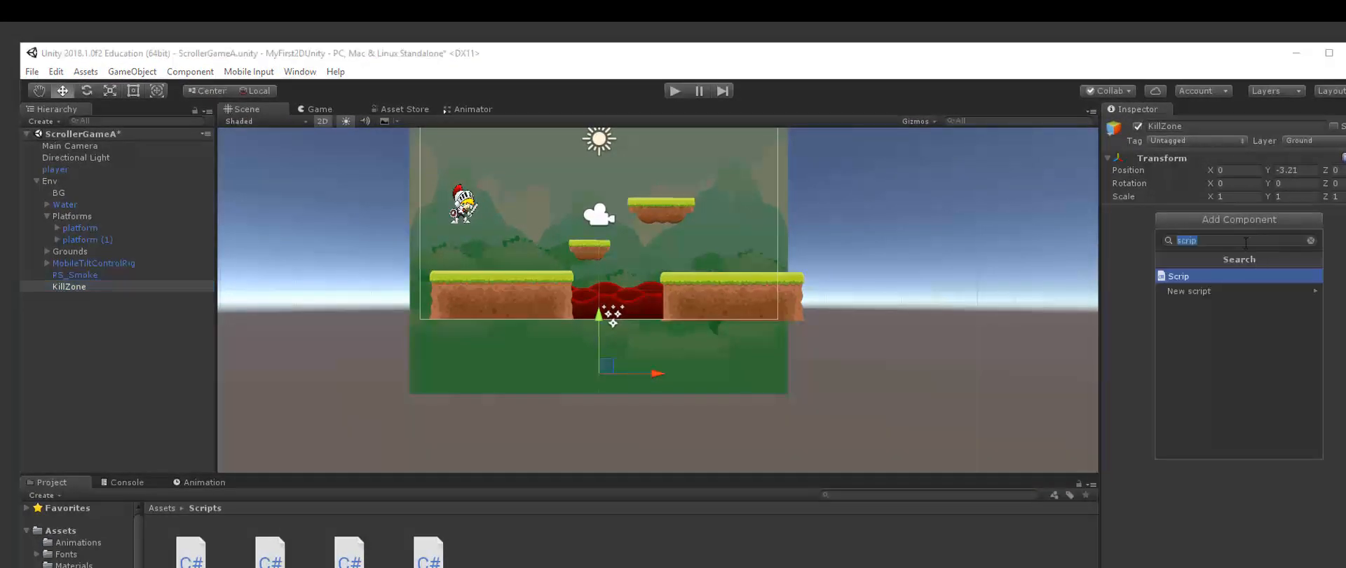
text(coll)
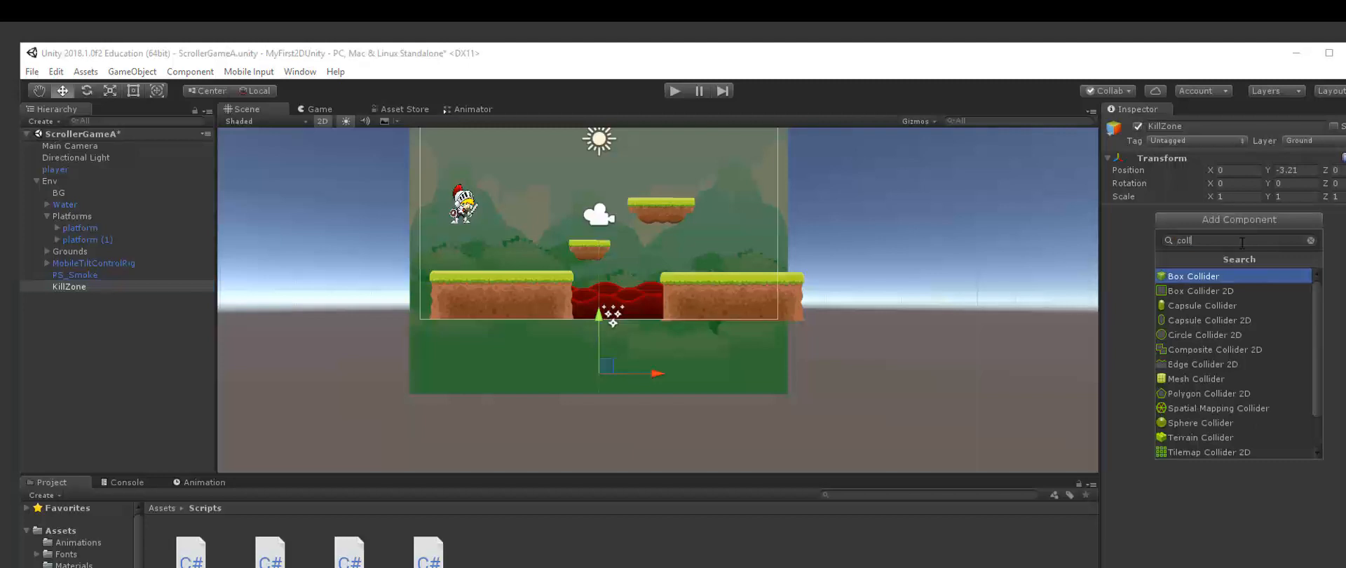
click(1215, 288)
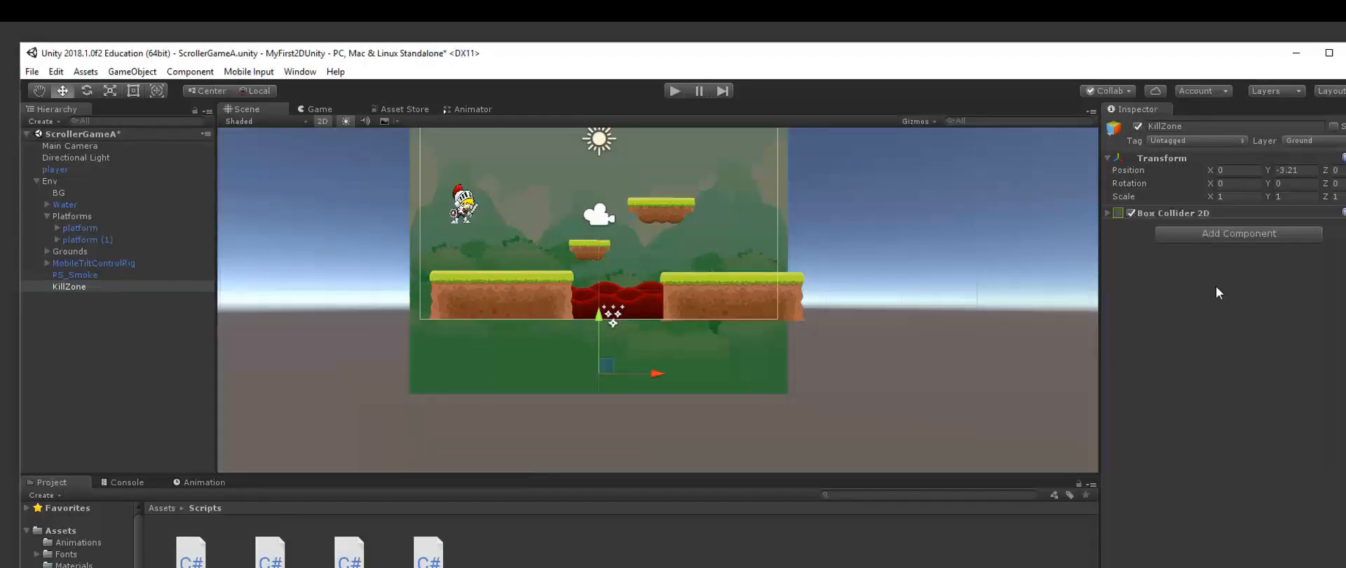
click(1106, 213)
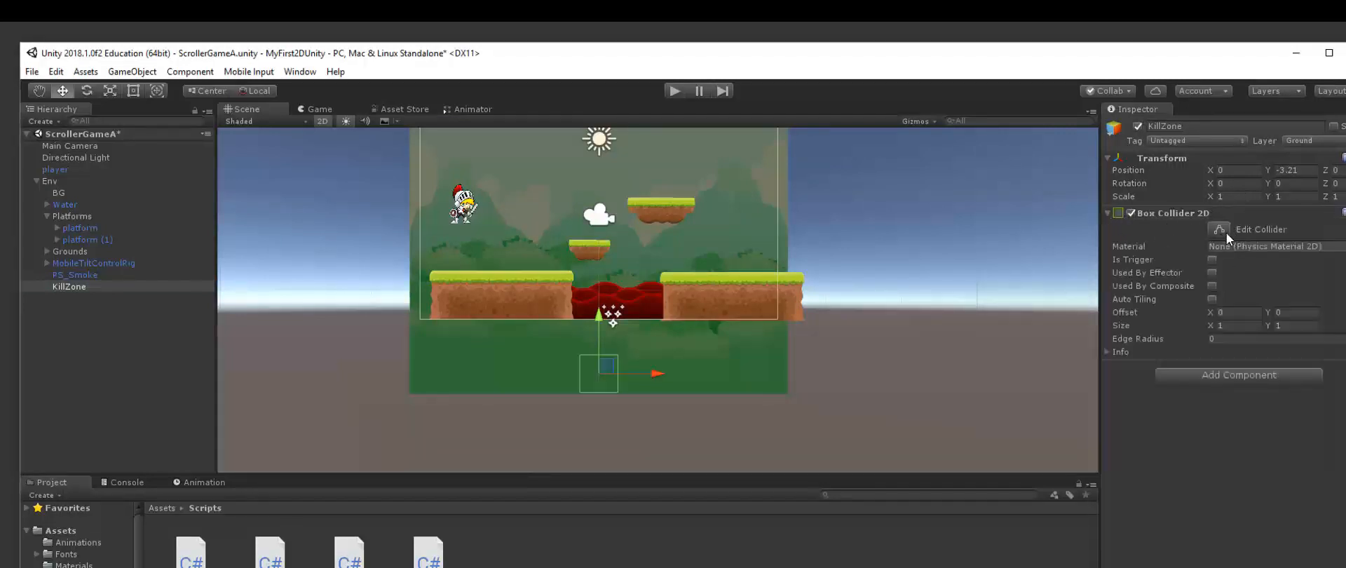
Resize KillZone's box collider to about 9.46 by 1.95, spanning the camera frame's width directly beneath the grounds
click(1218, 231)
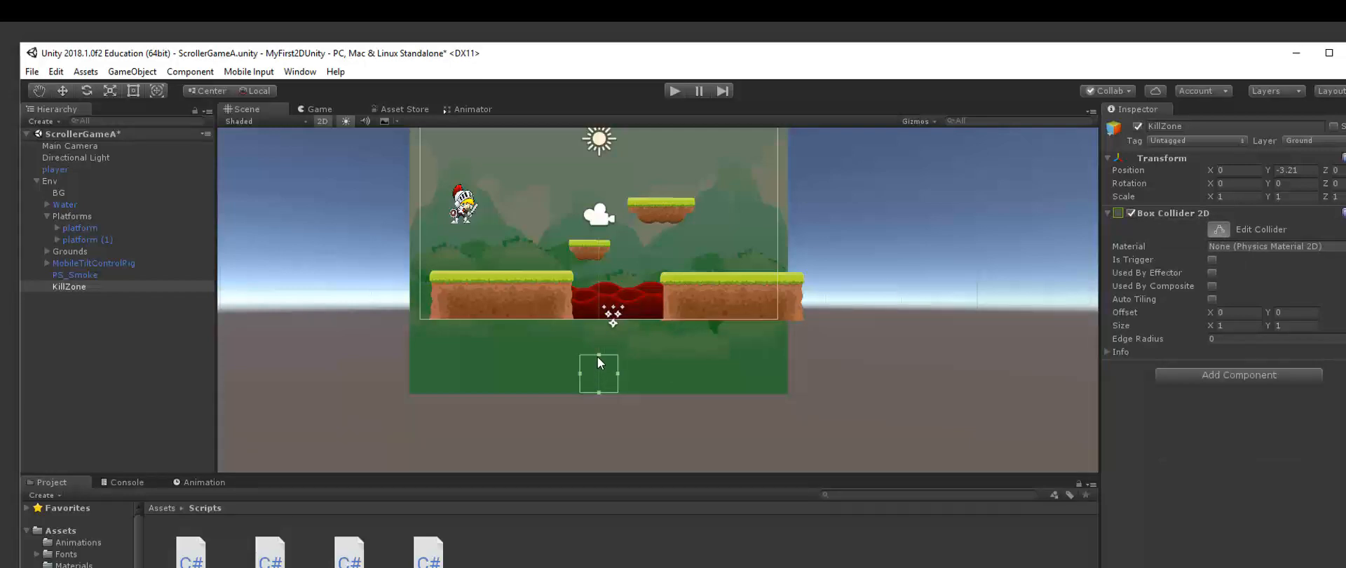
drag(598, 356, 599, 319)
drag(618, 355, 778, 352)
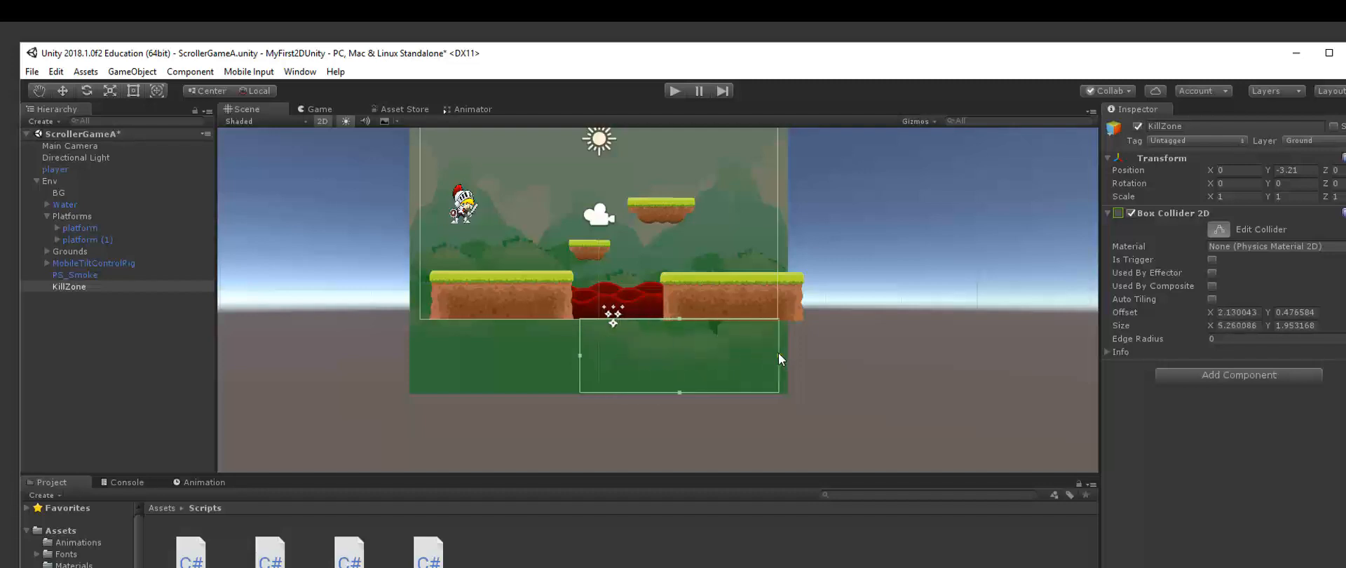
click(581, 353)
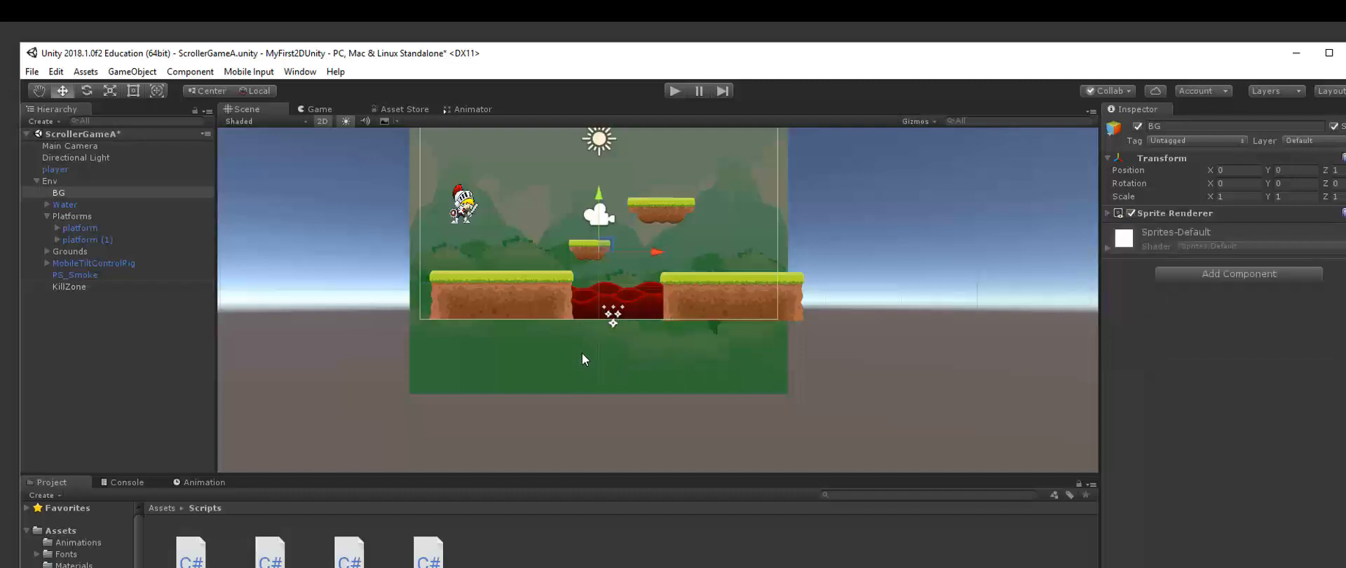
click(654, 303)
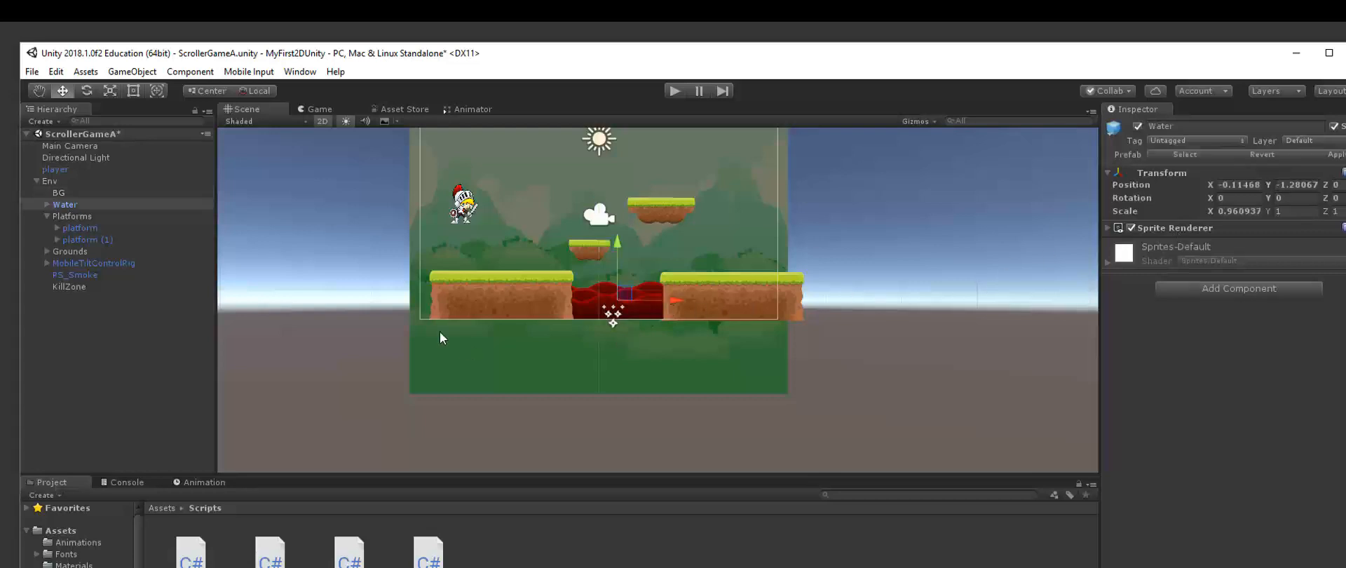
click(75, 286)
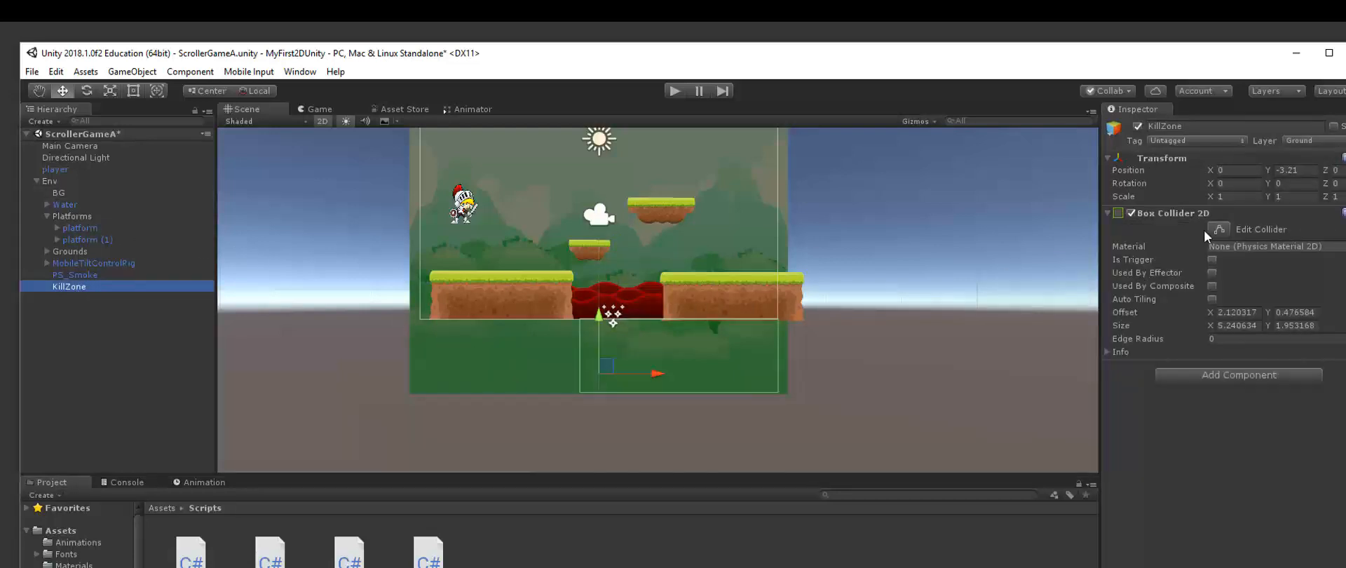
click(1218, 229)
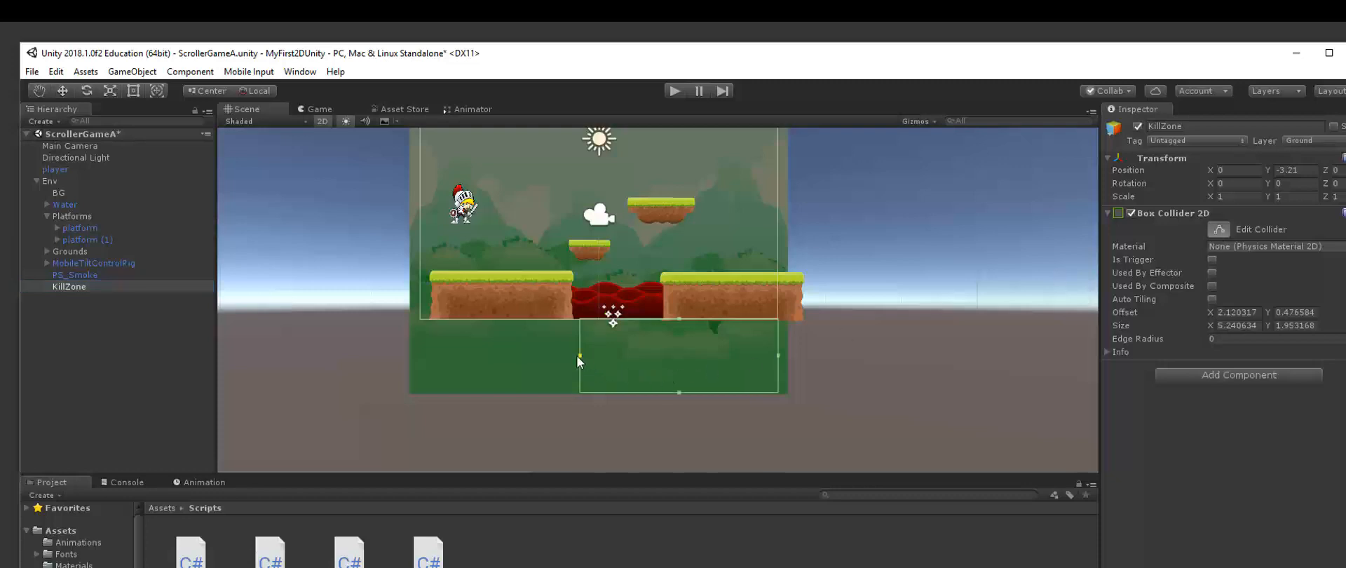
drag(583, 354, 423, 358)
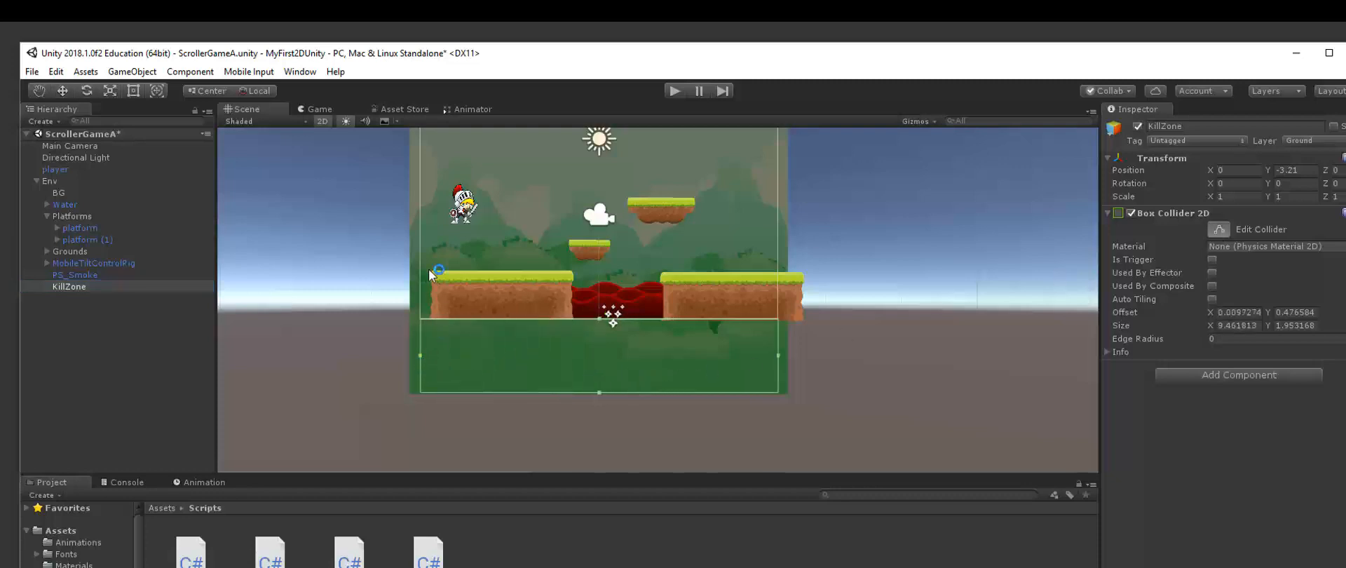
click(426, 320)
click(434, 342)
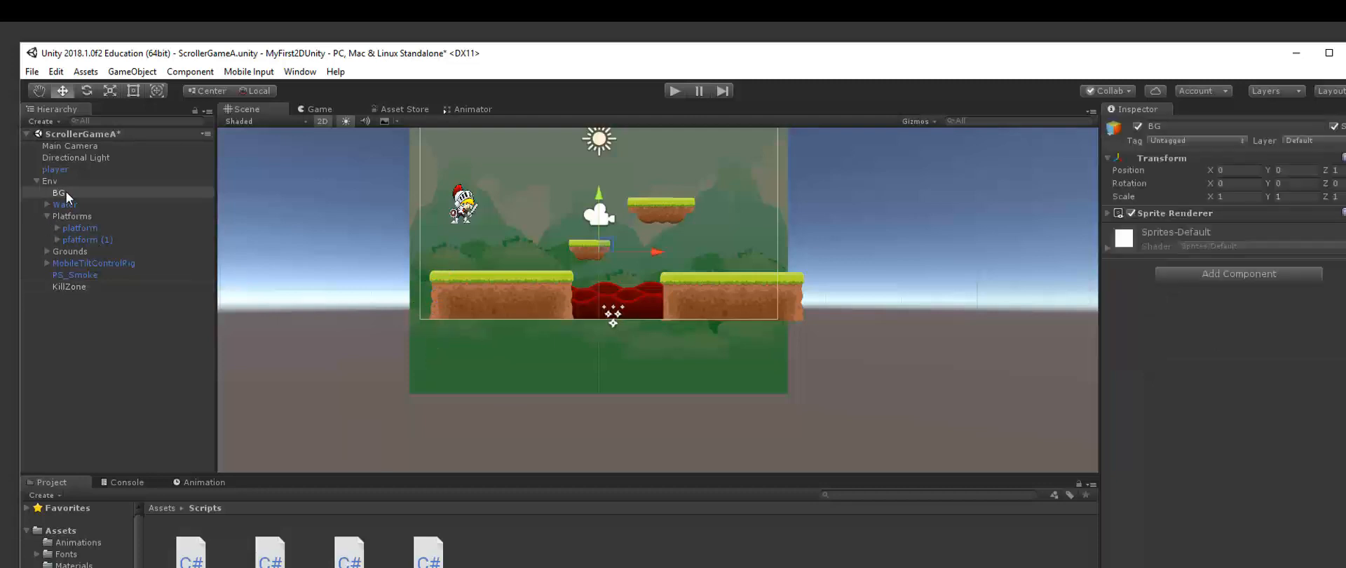
Enable Is Trigger on KillZone's Box Collider 2D
click(68, 286)
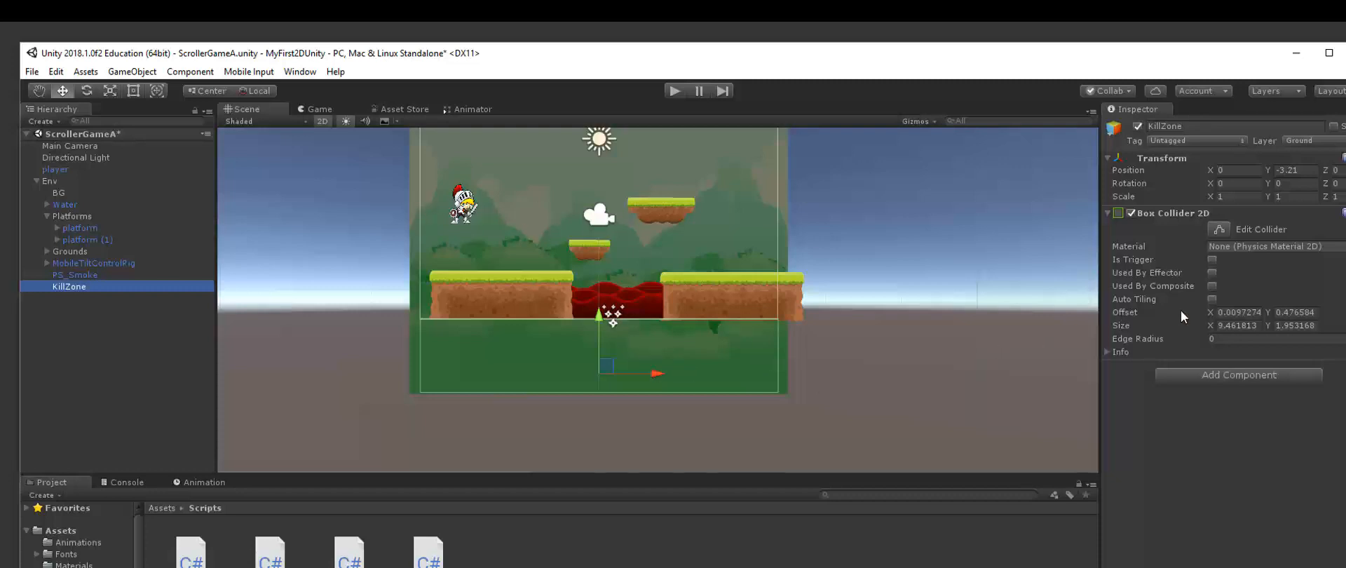
click(1212, 259)
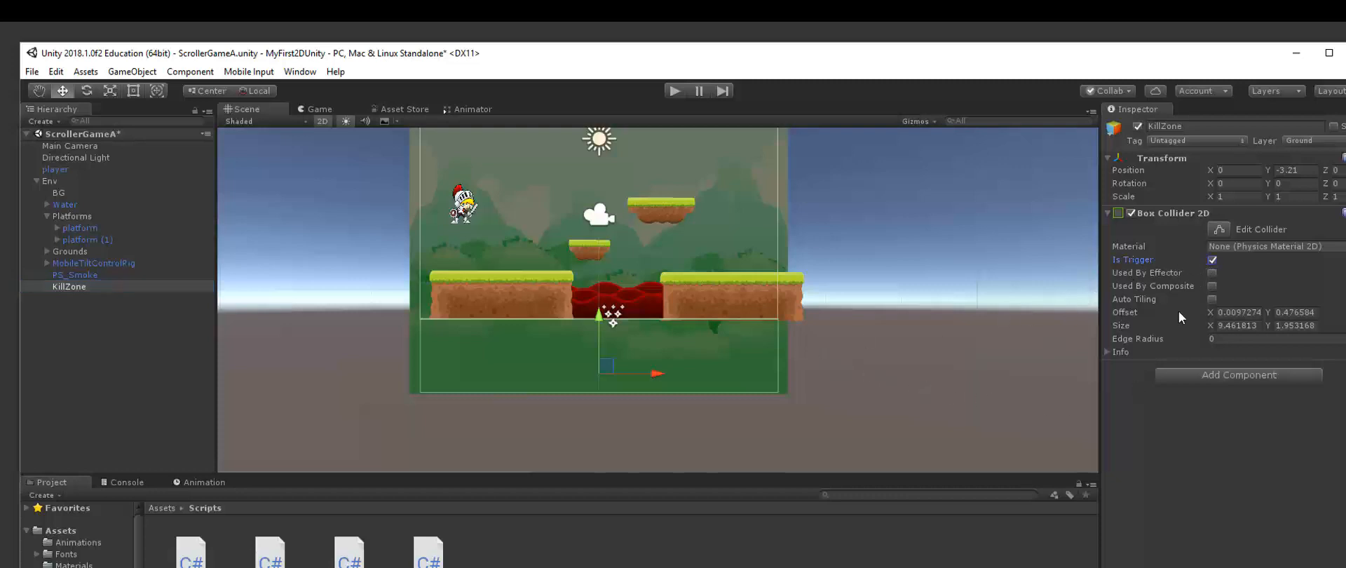
click(1201, 124)
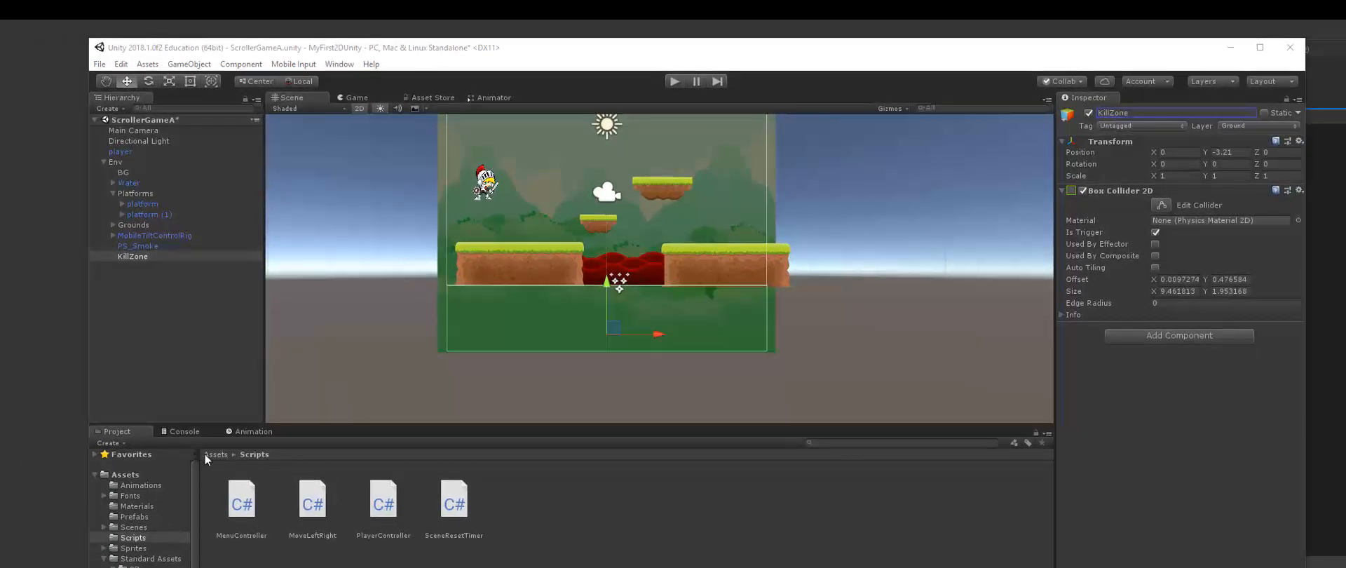
Create a new C# script named KillZone in the Assets Scripts folder
click(208, 454)
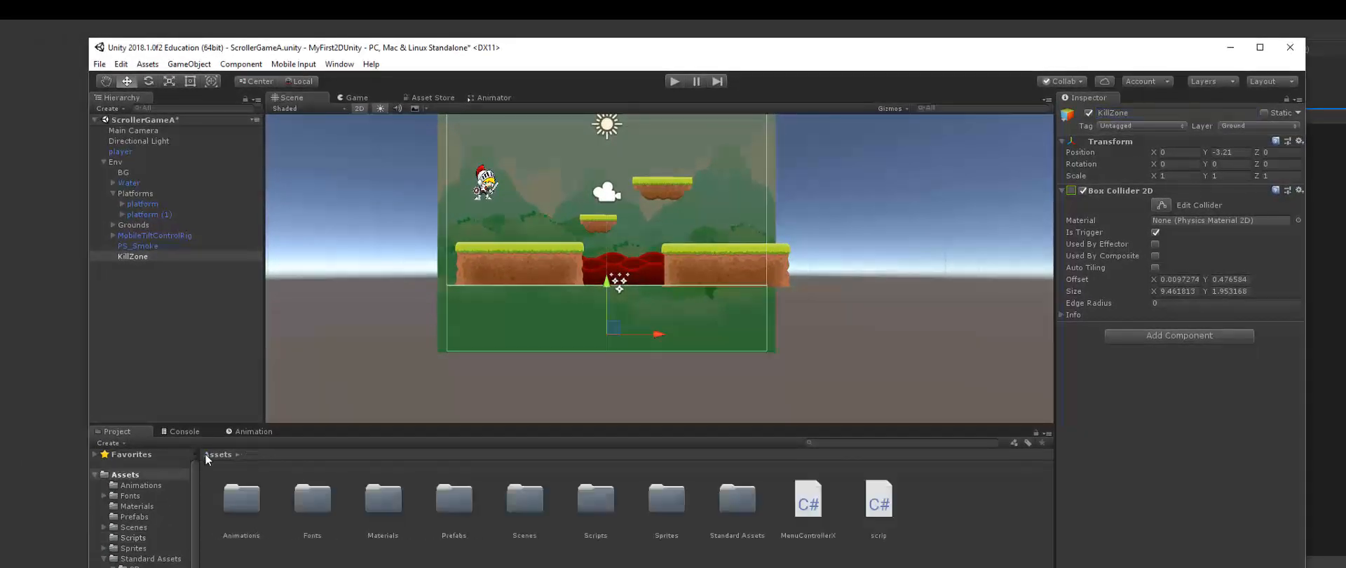
double_click(596, 506)
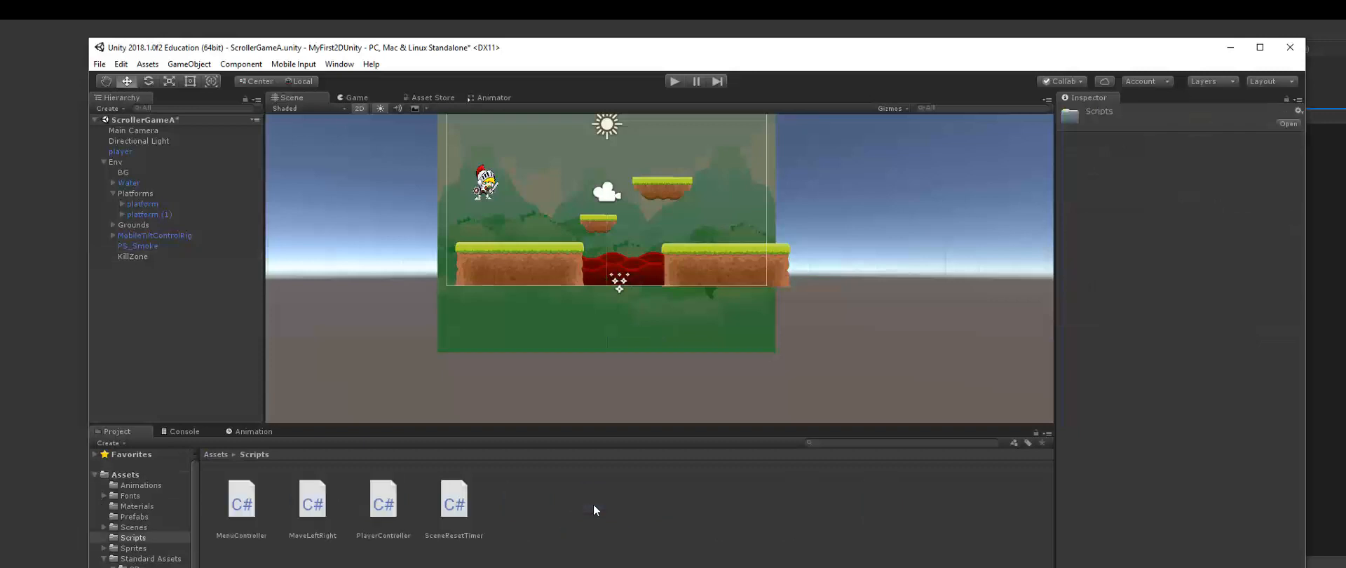
right_click(580, 530)
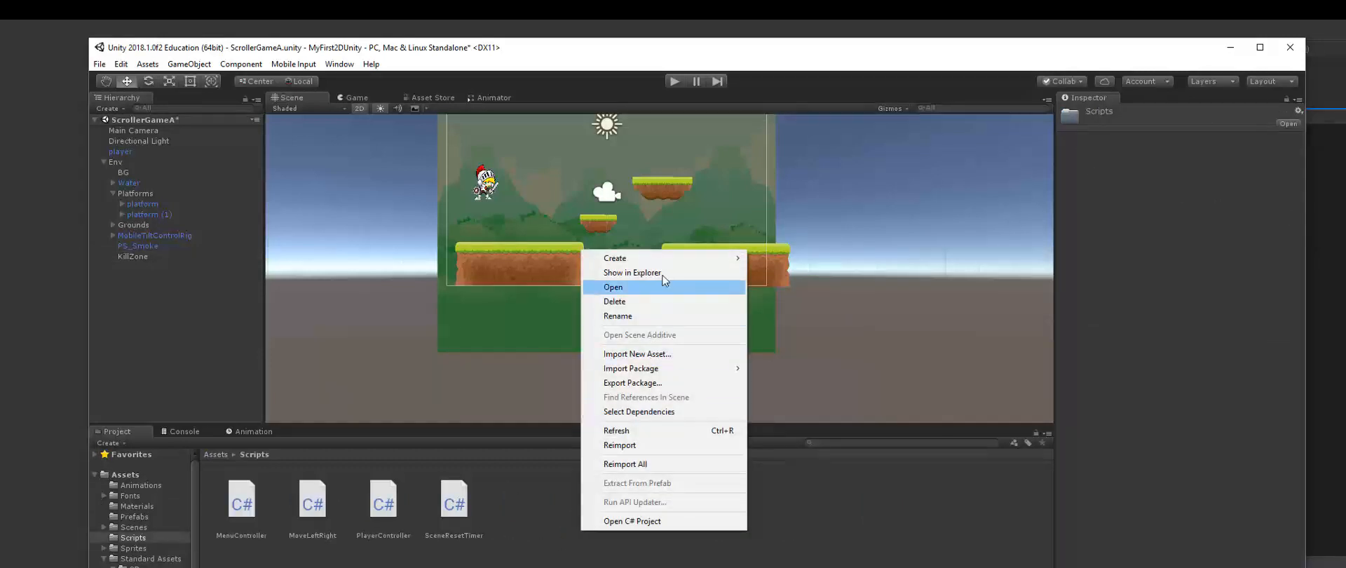
mouse_move(664, 260)
click(579, 276)
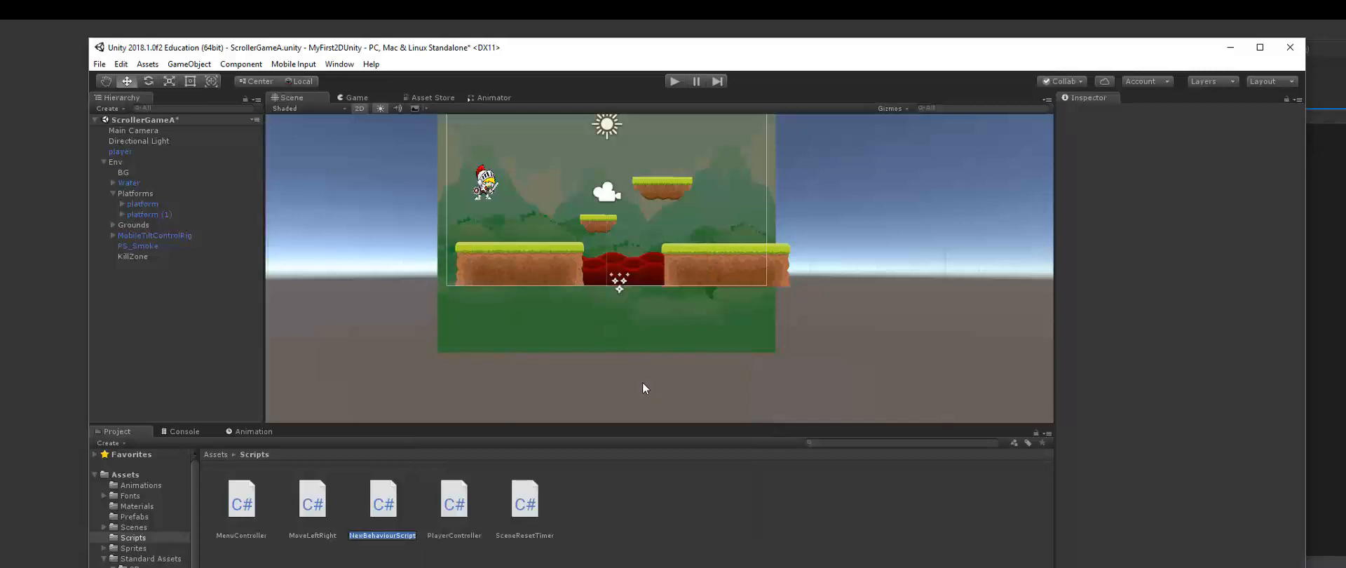
text(KillZone)
key(Return)
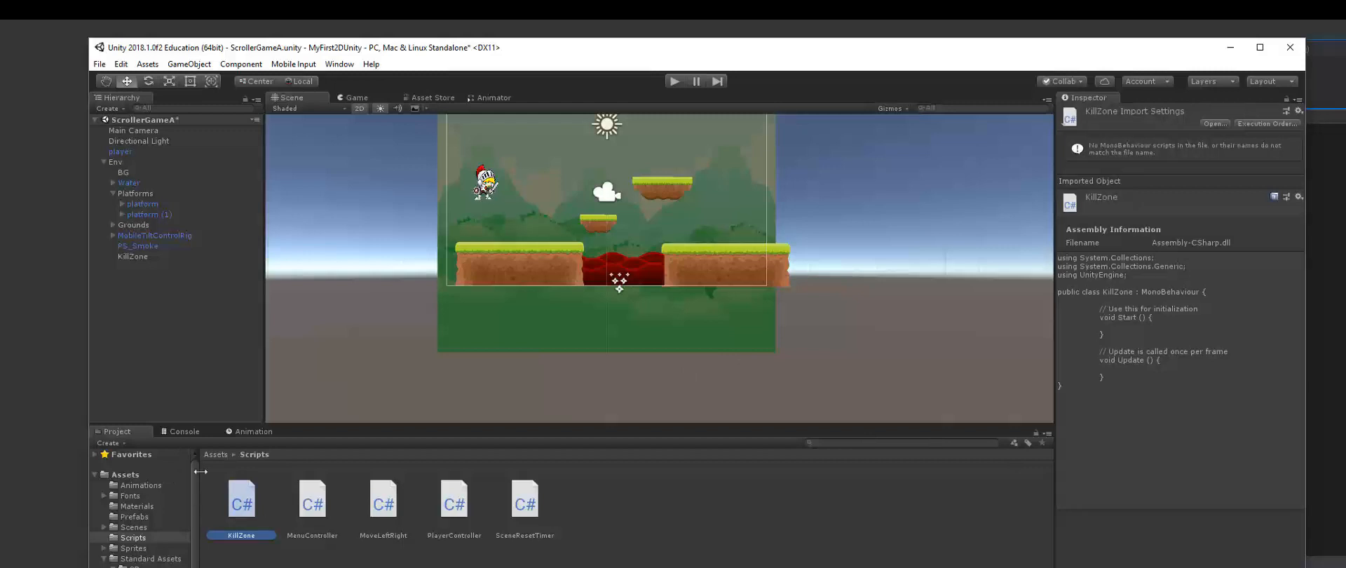
Open the KillZone script in Visual Studio and replace its default Start and Update methods with blank lines
double_click(242, 500)
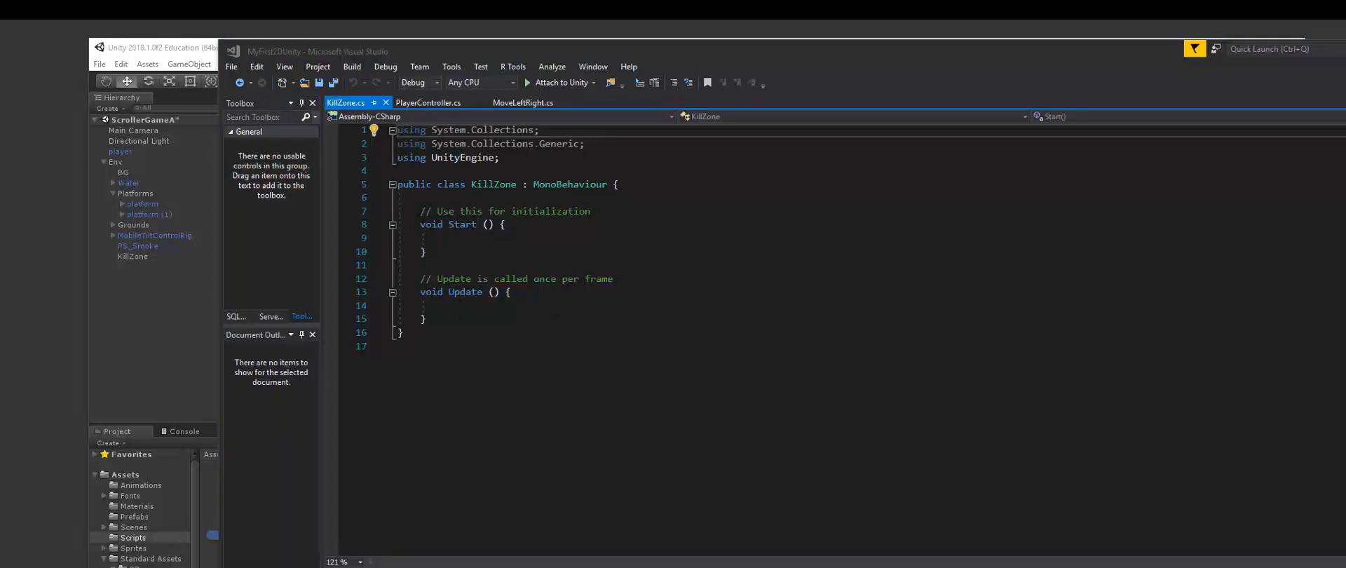
drag(399, 197, 466, 314)
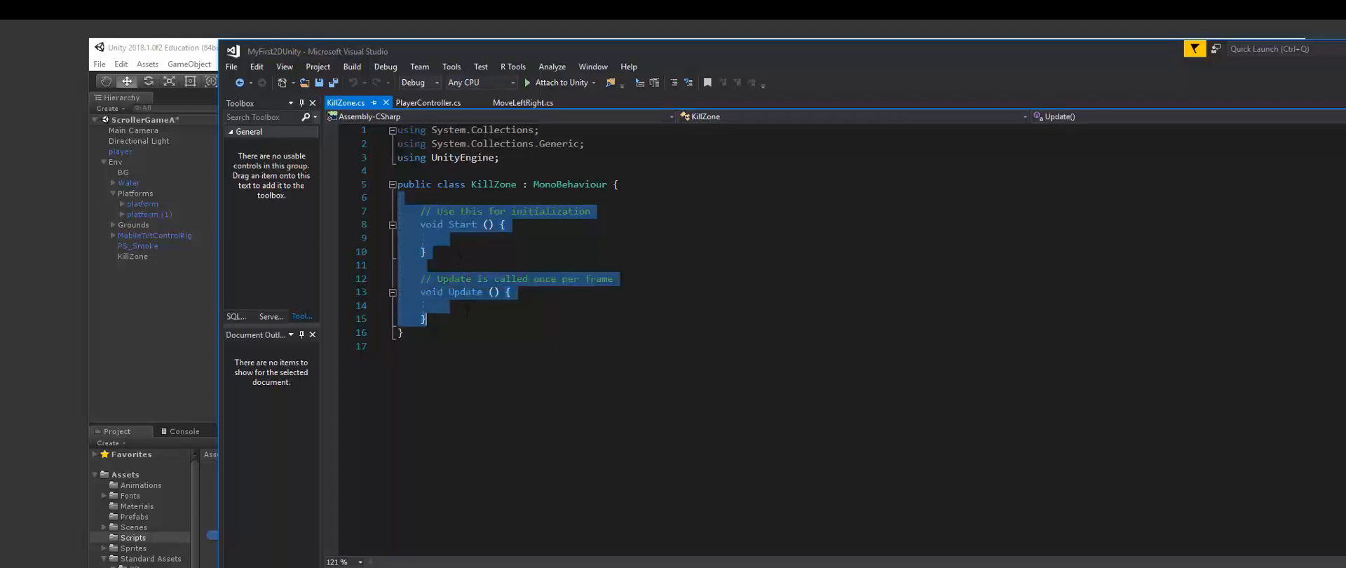
key(BackSpace)
key(Return)
key(Return)
key(Return)
key(Return)
key(Return)
key(Return)
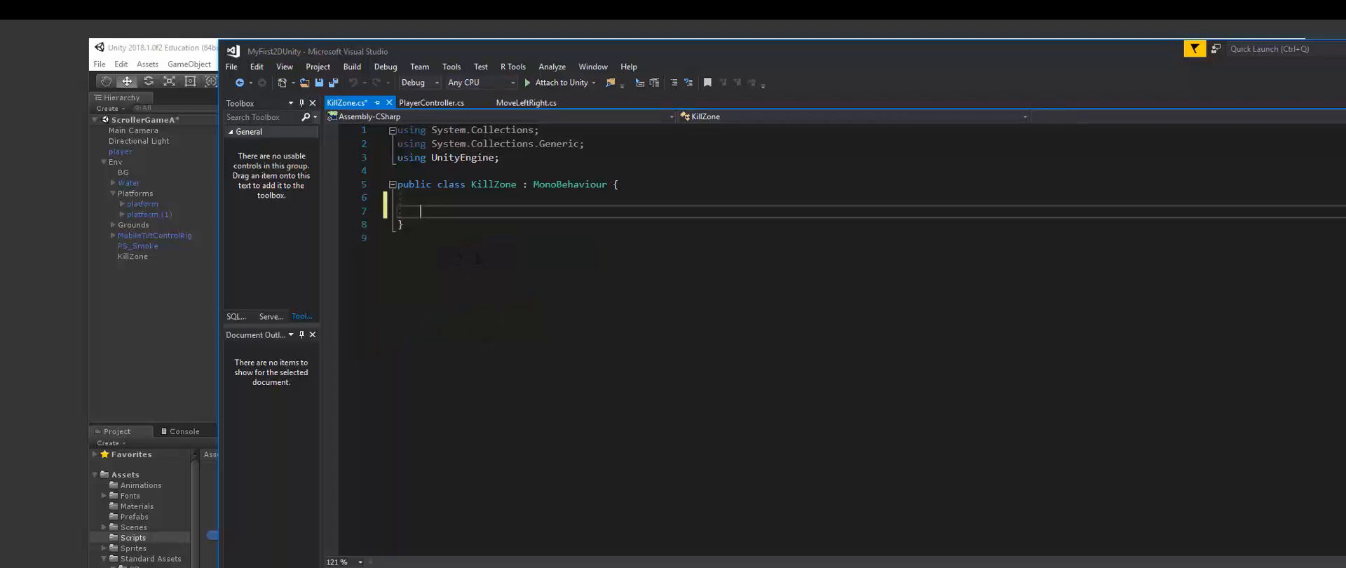
click(448, 224)
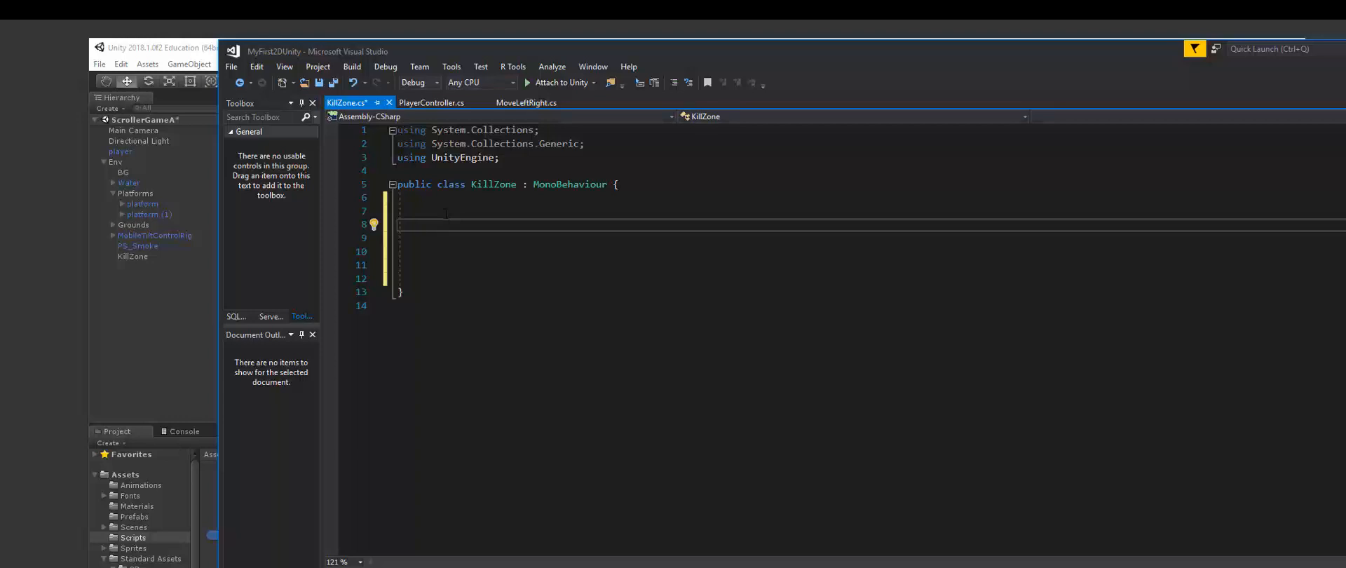
Add an empty private OnTriggerStay2D(Collider2D collision) method to the KillZone class
text(void OnTrigger)
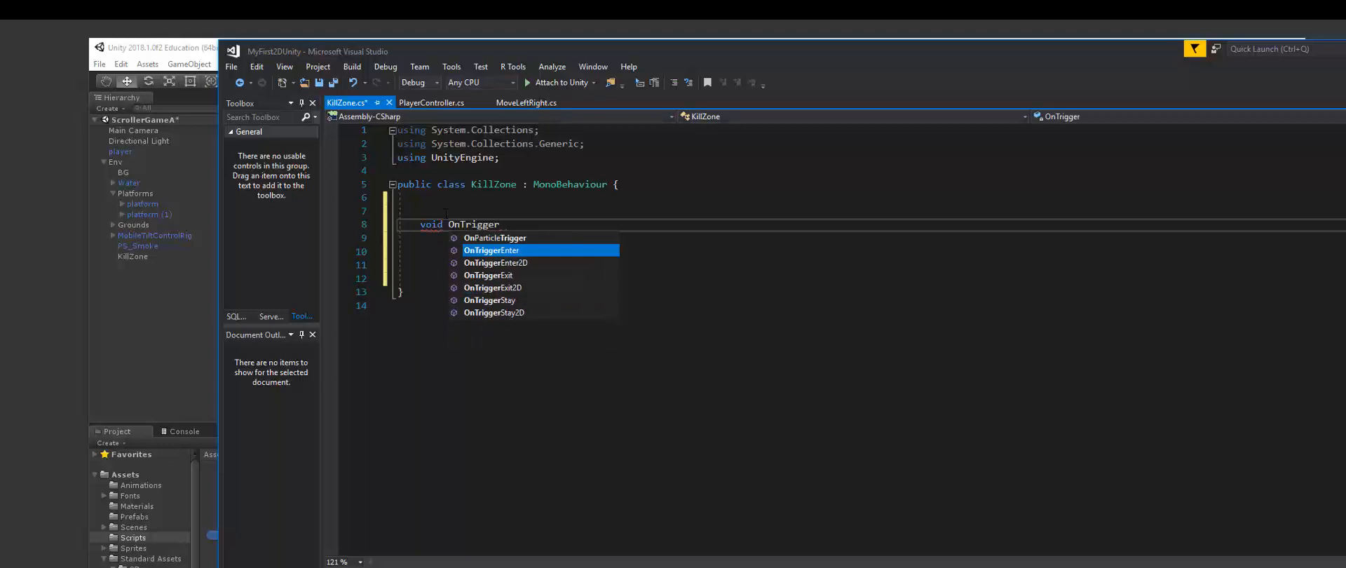
key(Down)
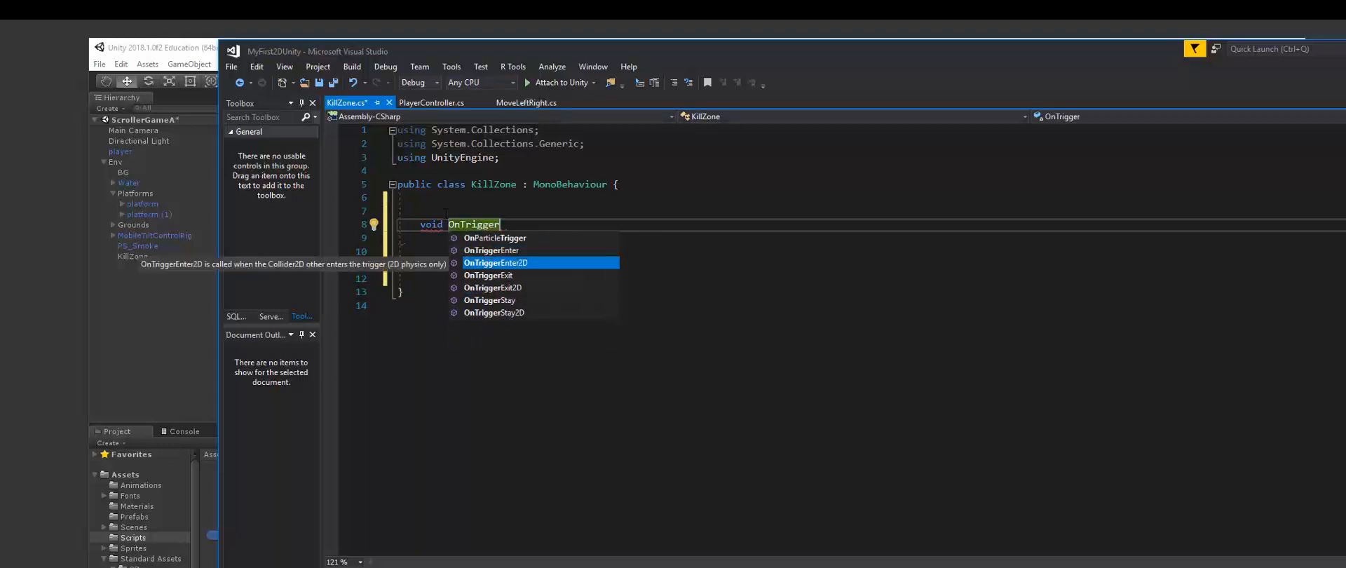
key(Down)
key(Down)
key(Down)
key(Down)
key(Tab)
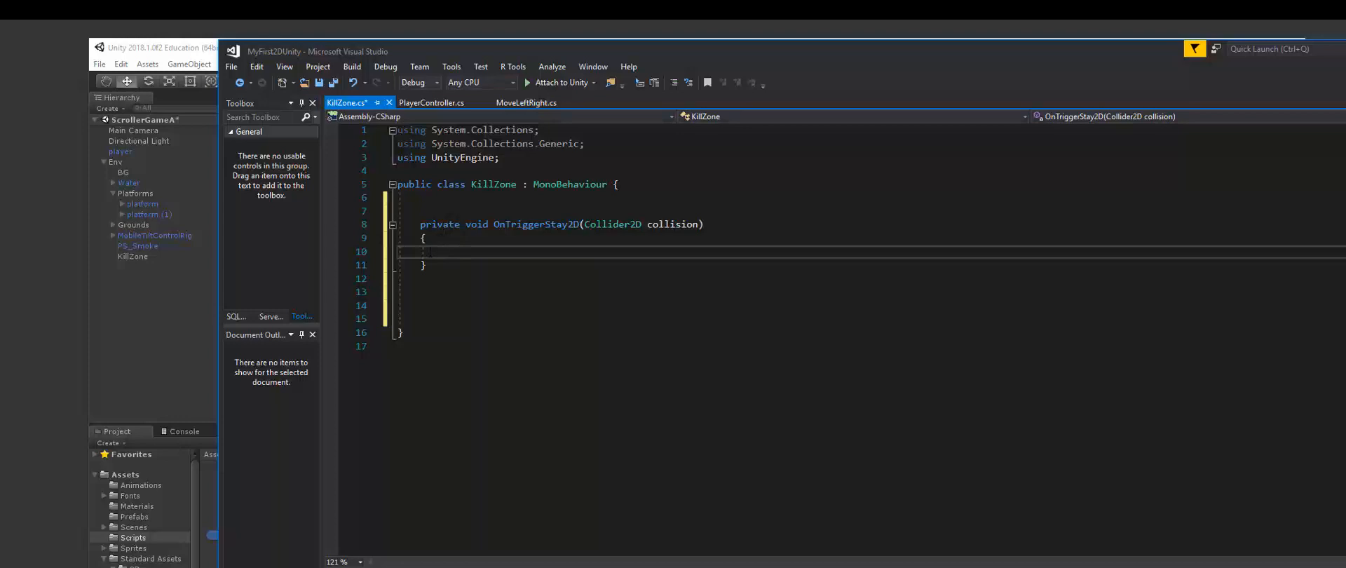
Insert four blank lines in the body of OnTriggerStay2D and return to its beginning
key(Return)
key(Return)
key(Return)
key(Return)
key(Up)
key(Up)
key(Up)
key(Up)
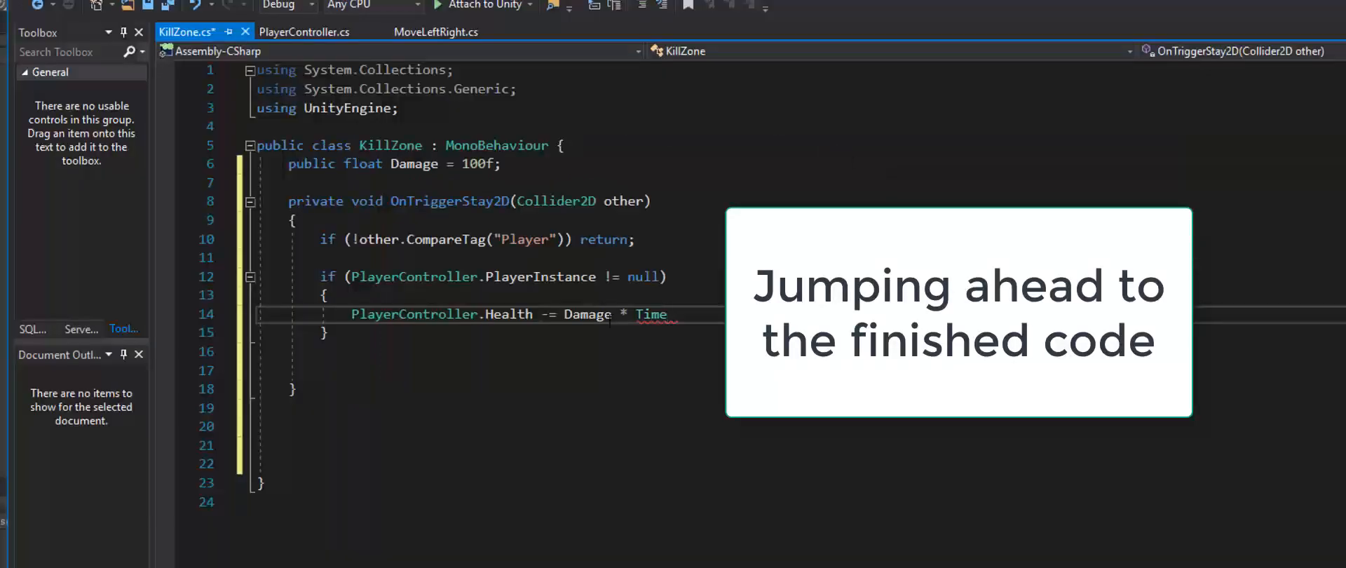
Complete the PlayerController.Health deduction as Damage * Time.deltaTime; and set the public Damage variable to 10000f
text(.deltaTime)
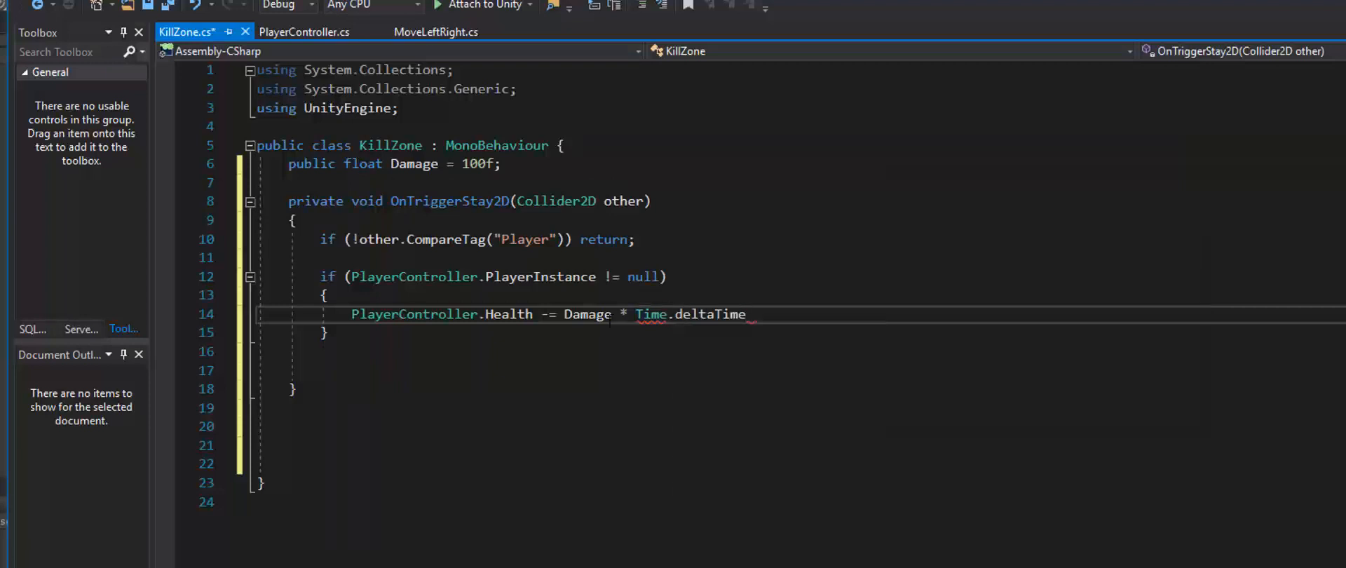
text(;)
double_click(478, 163)
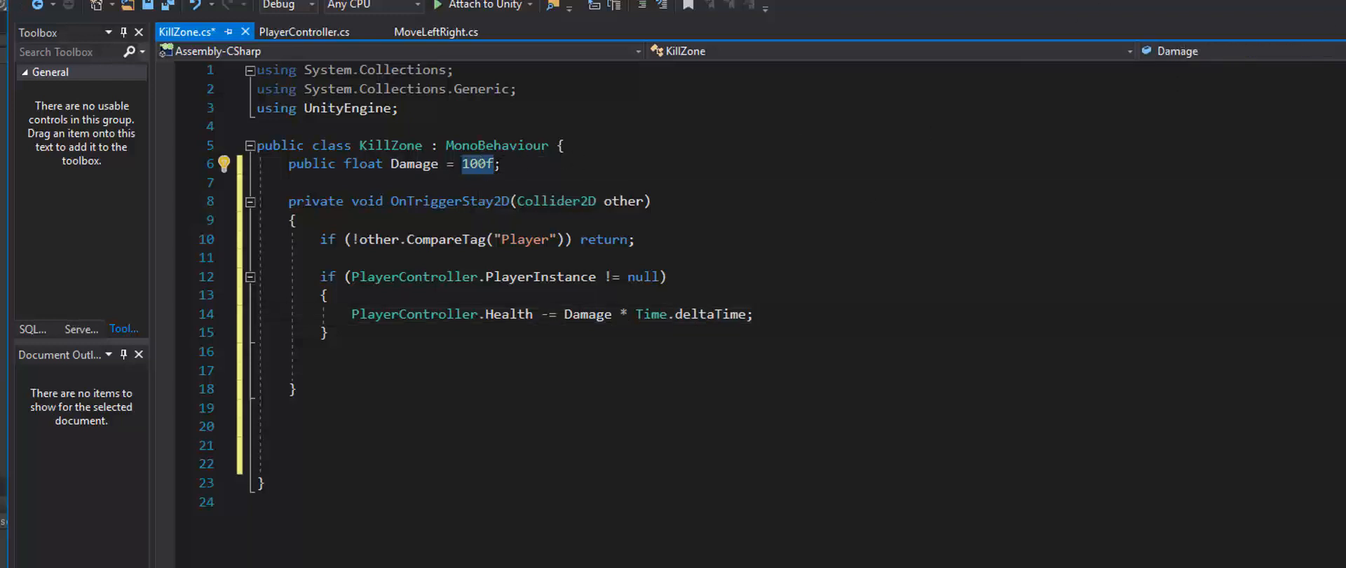
key(shift+Left)
text(1000)
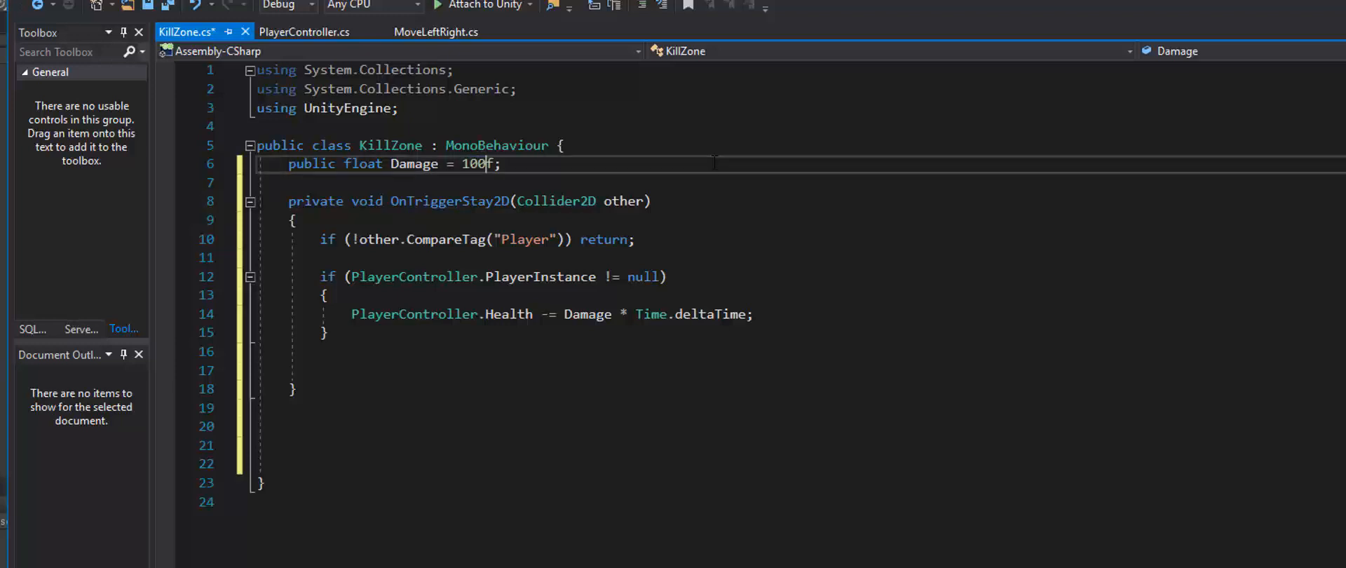
text(0)
click(690, 263)
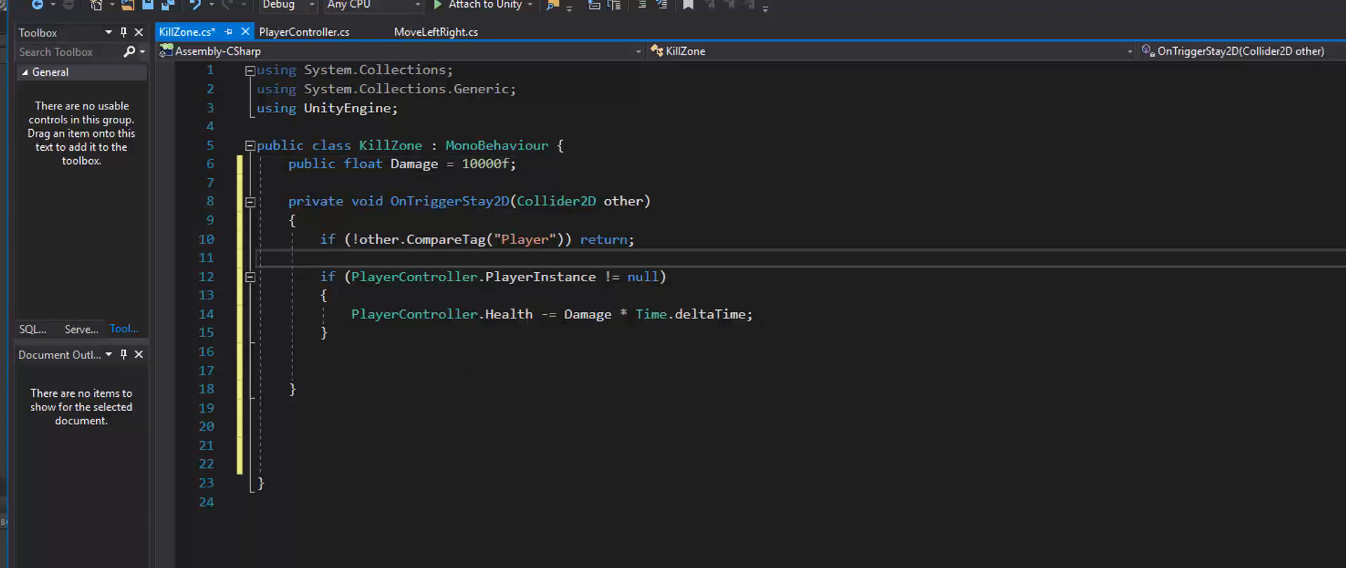
Save the KillZone script and select the KillZone object in the Unity editor
click(510, 298)
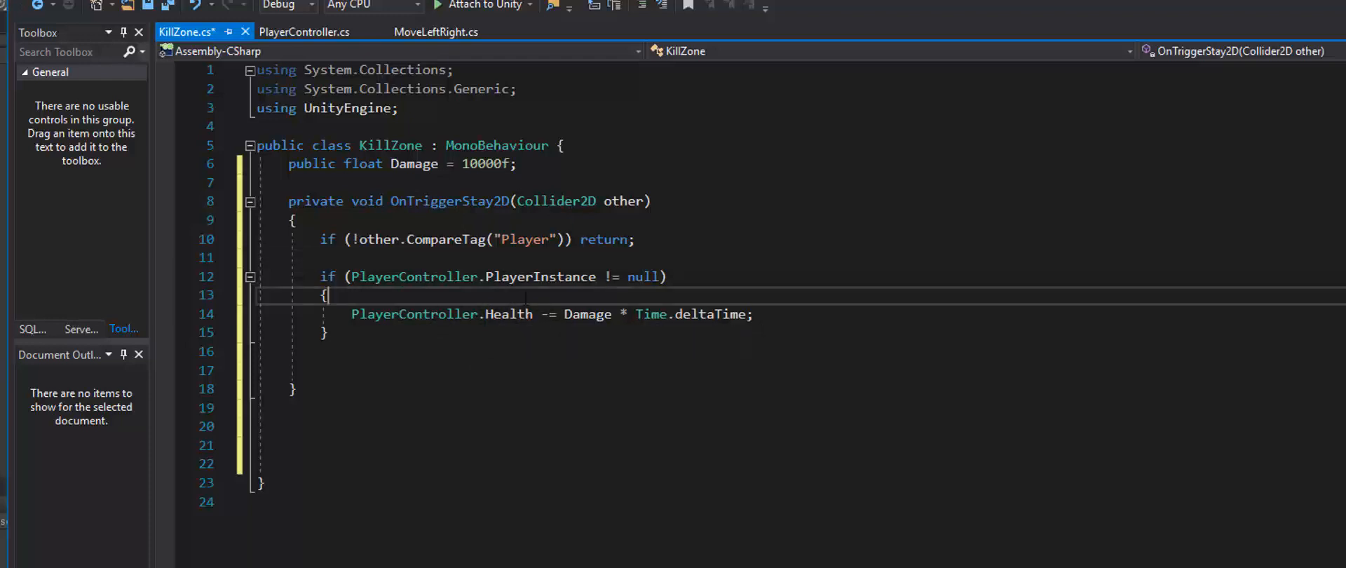
key(ctrl+s)
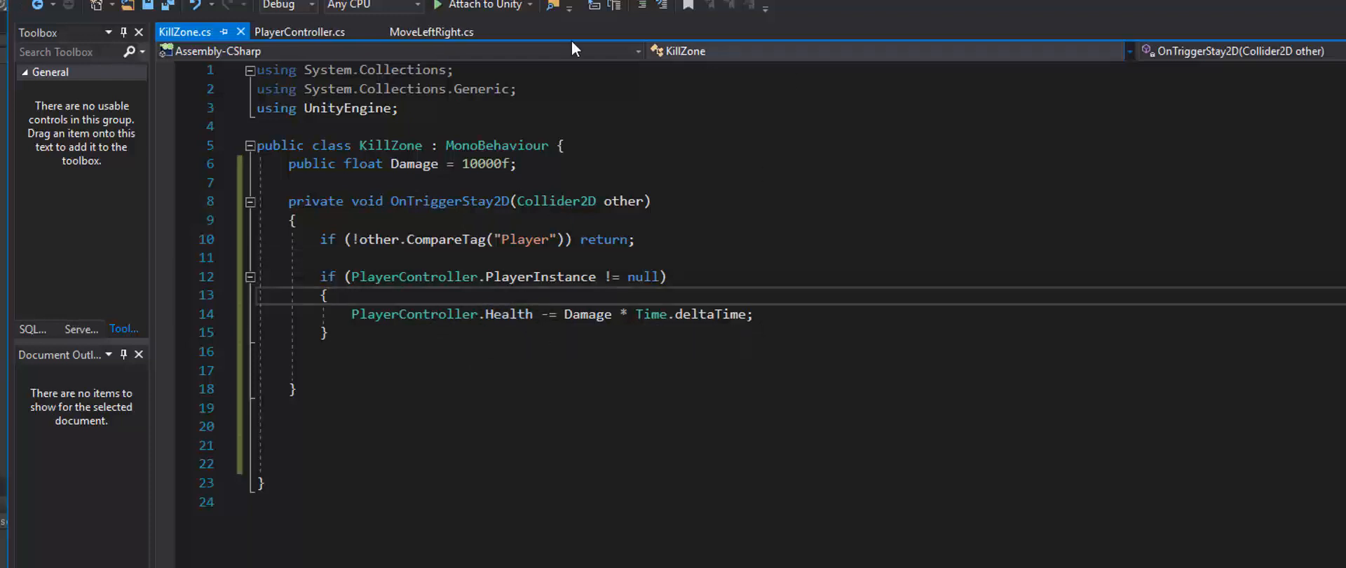
key(alt+Tab)
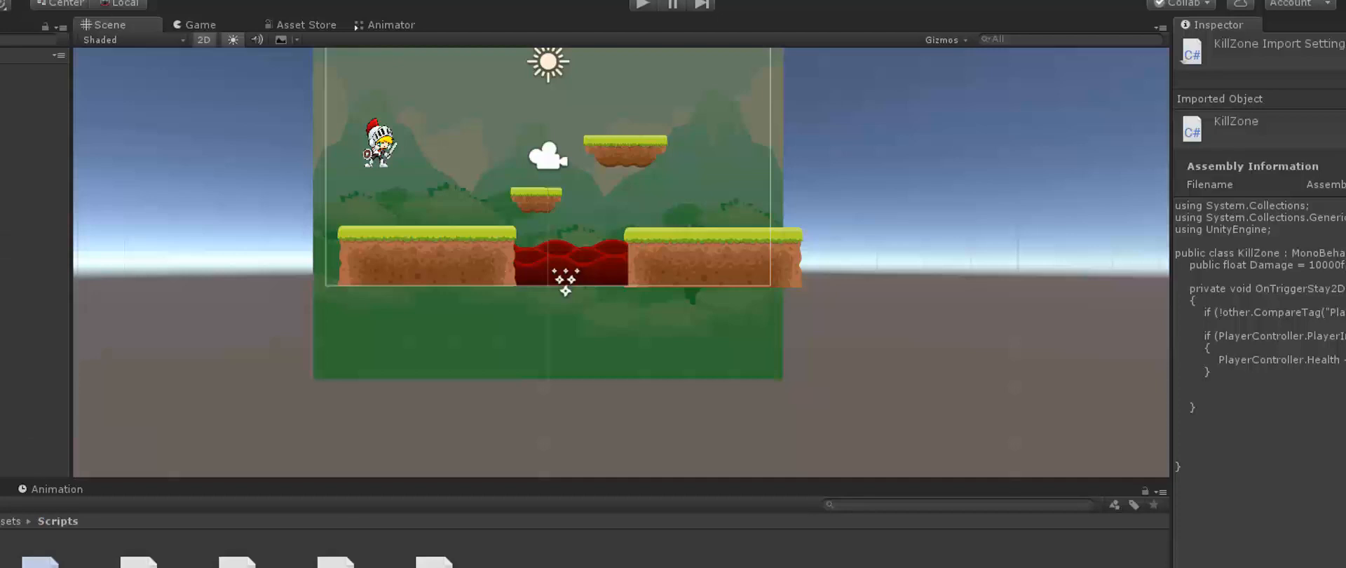
click(34, 244)
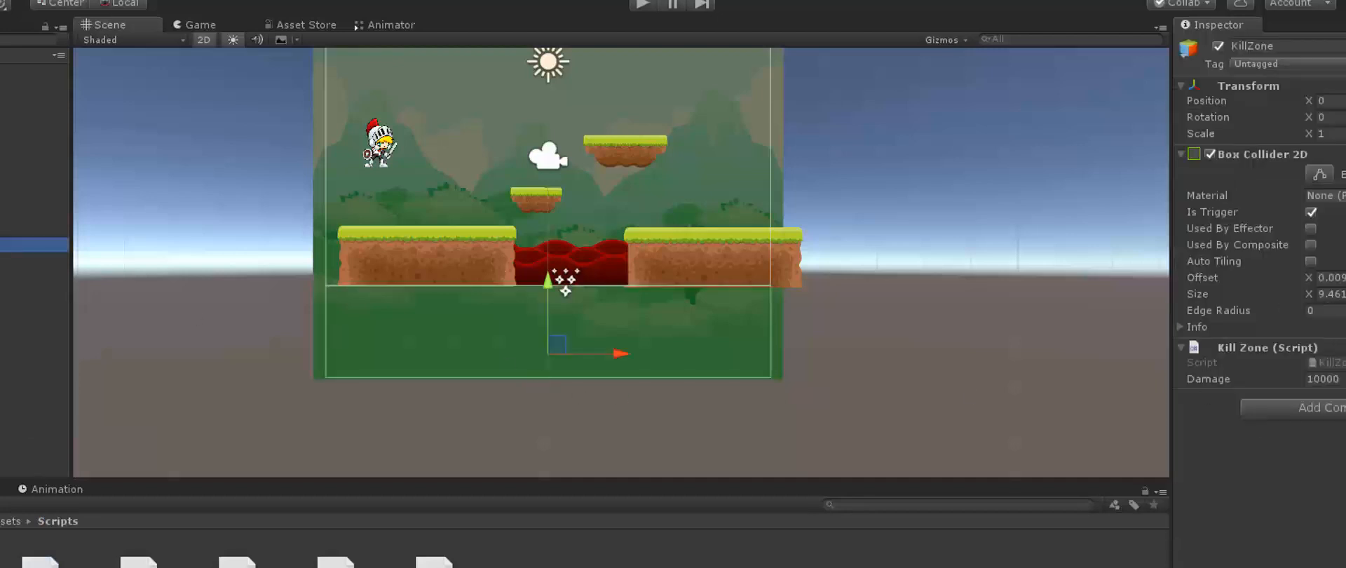
Run the game and jump the knight around the small platform, dropping it into the lava gap
click(639, 4)
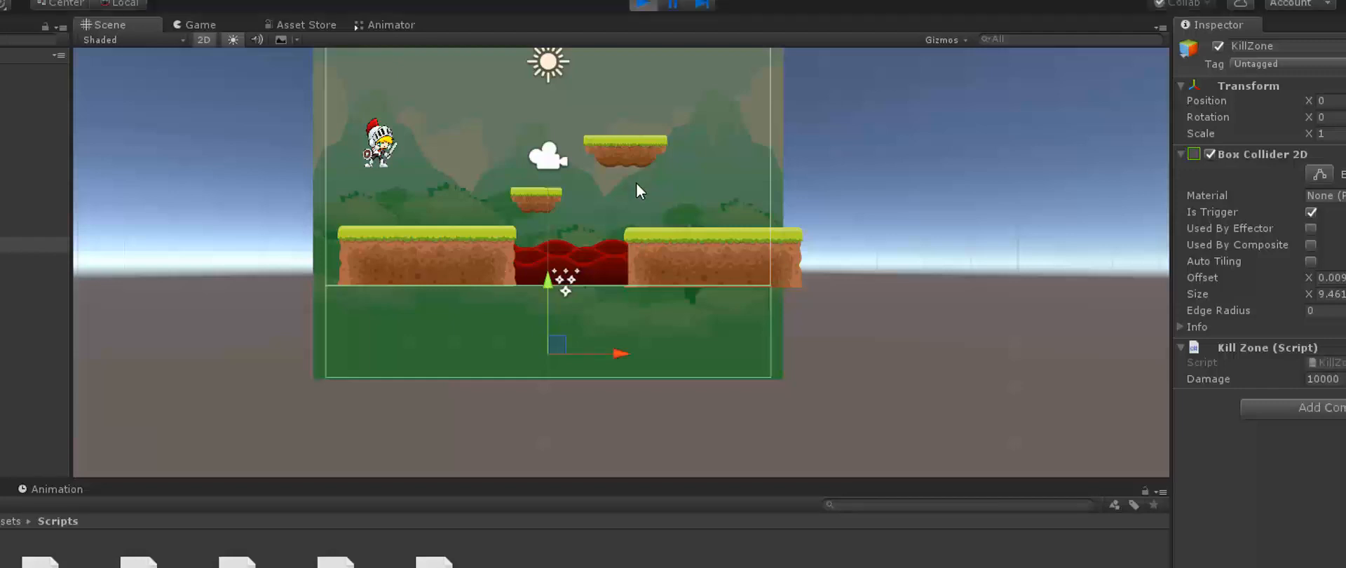
key(Right)
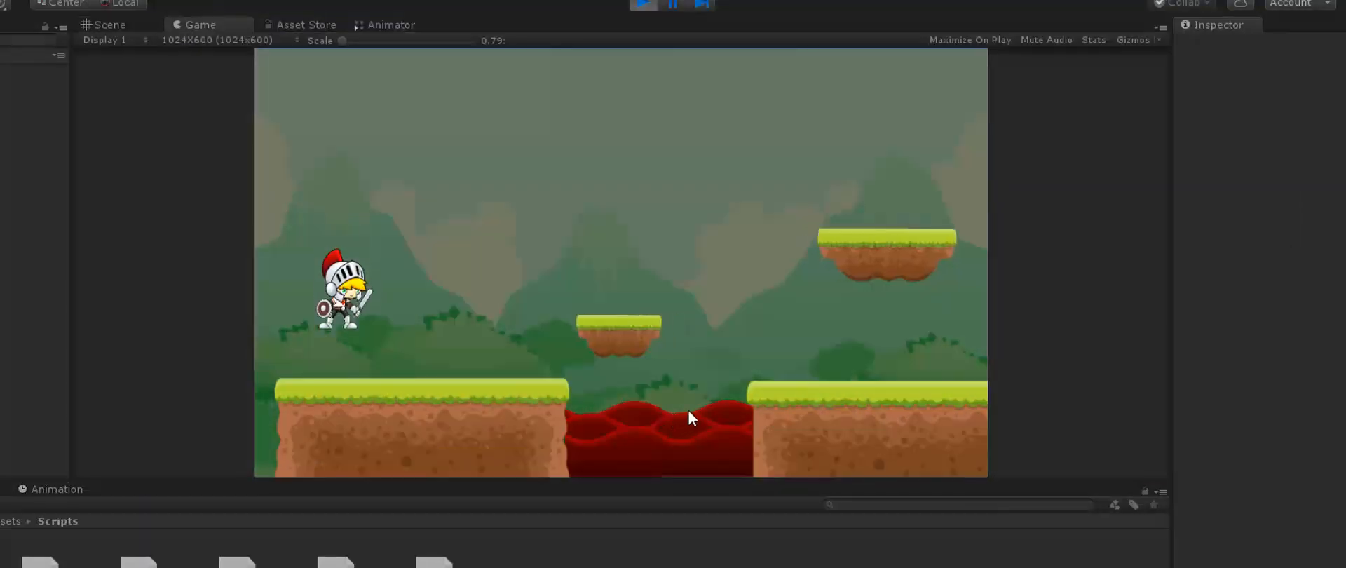
key(Right)
key(space)
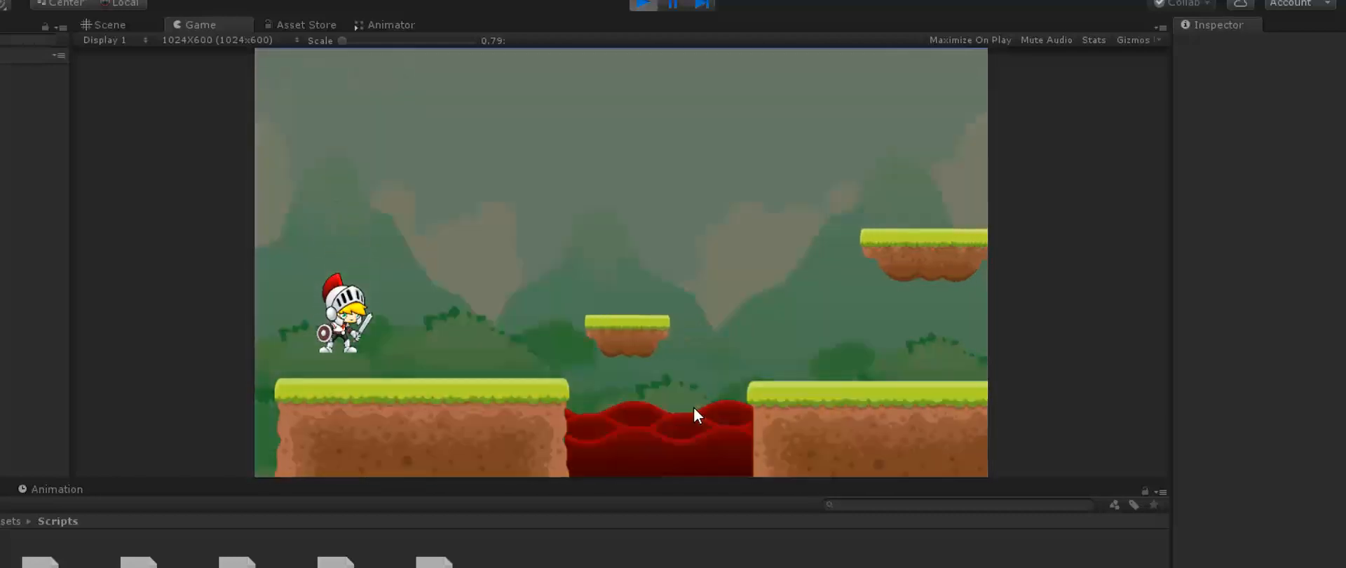
key(Right)
key(space)
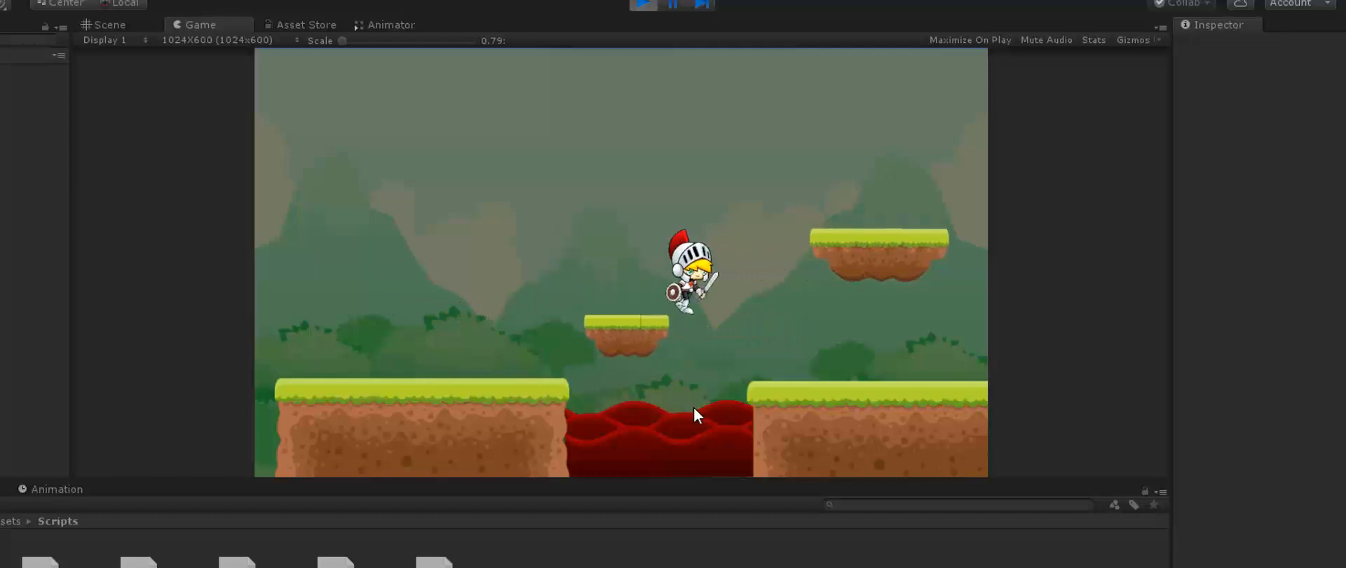
key(space)
key(Left)
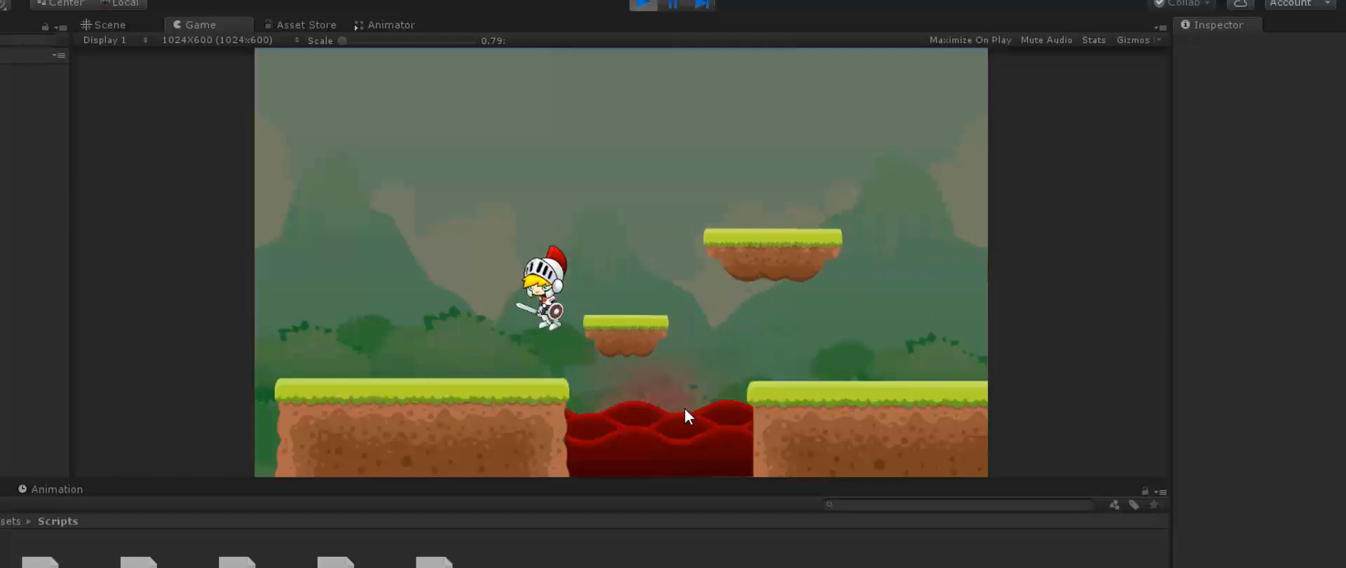
key(space)
key(Right)
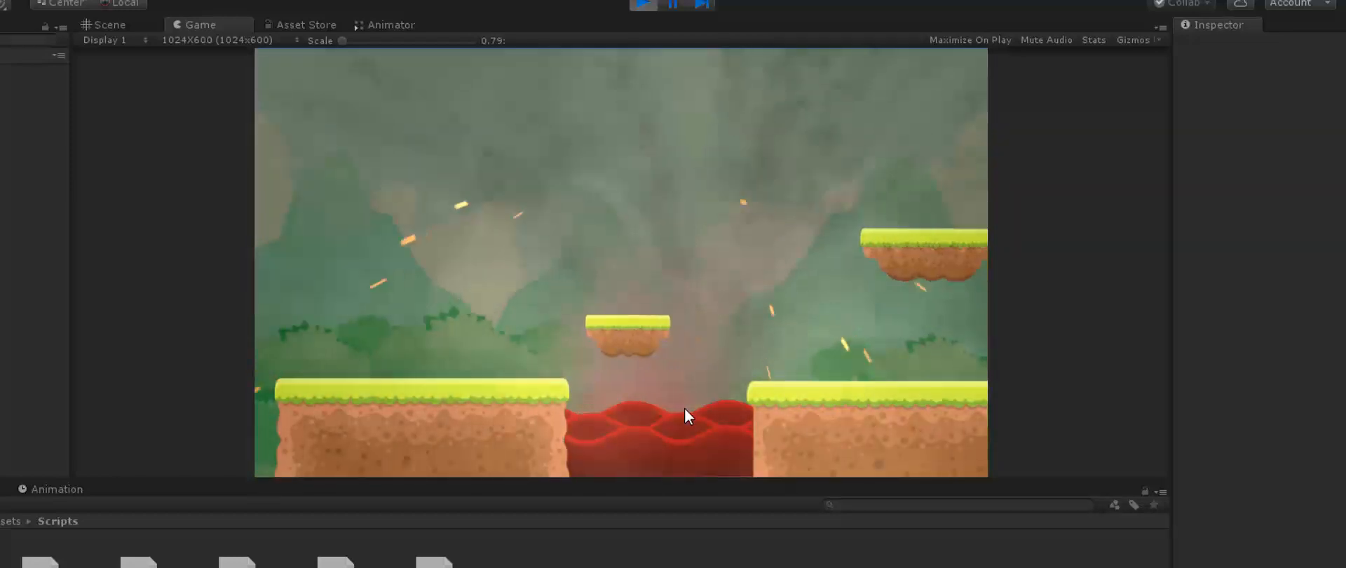
Jump the respawned knight via the small platform toward the far ground and back into the lava gap
key(Right)
key(space)
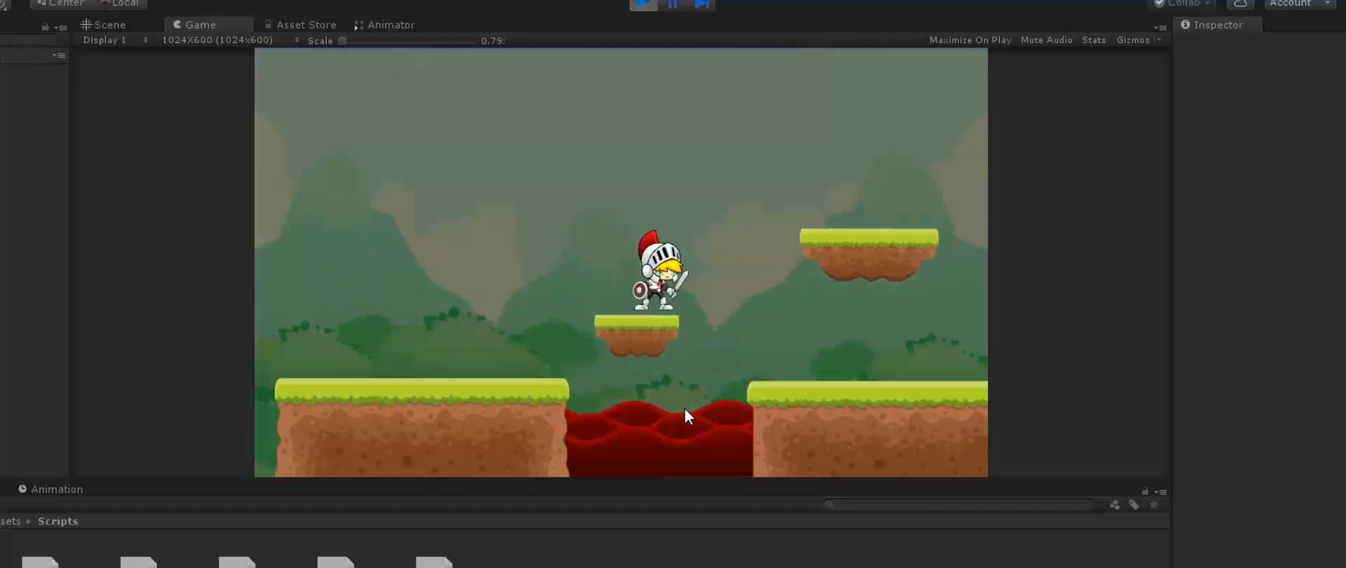
key(space)
key(space)
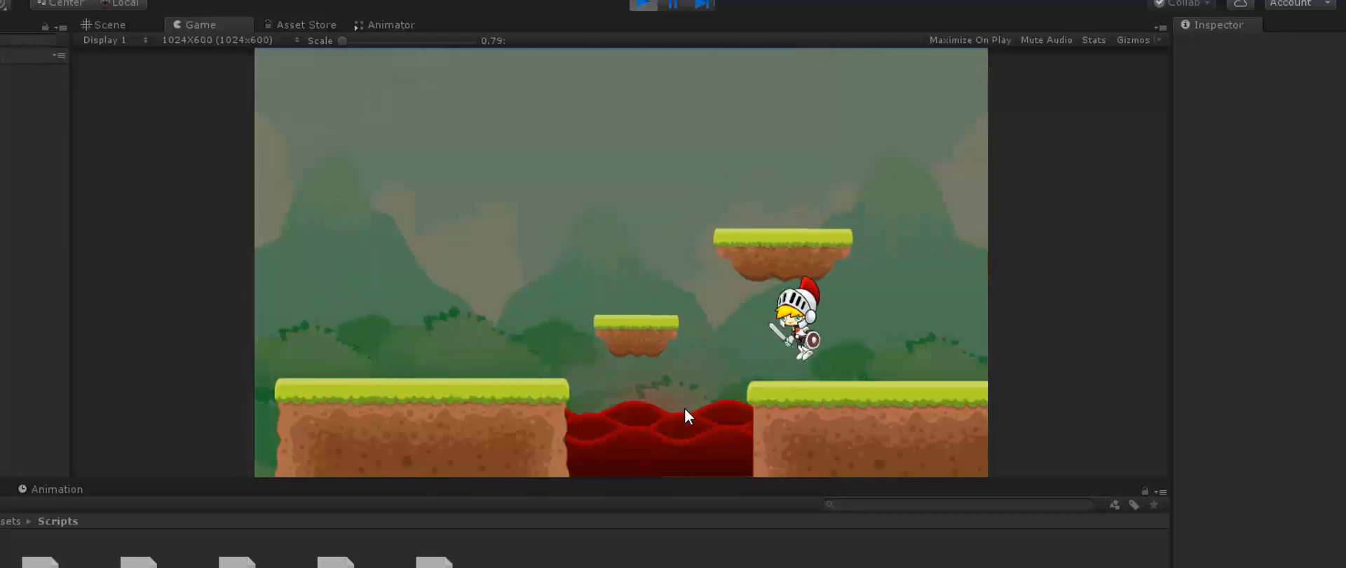
key(Left)
key(space)
key(Right)
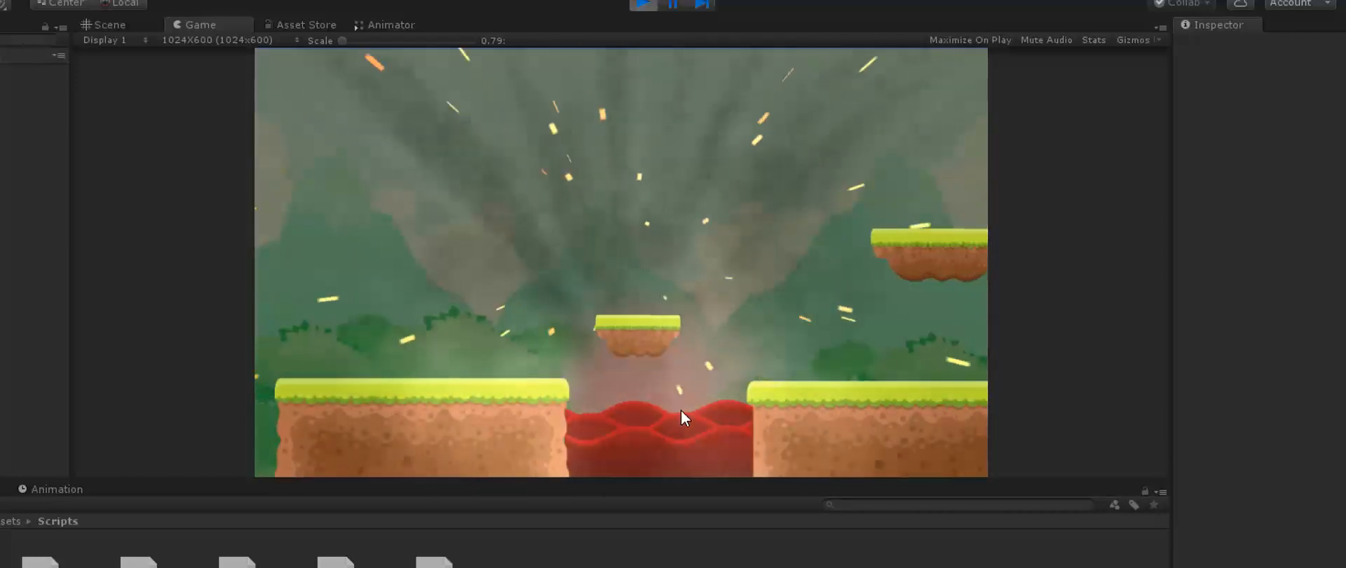
Move the knight back and forth between the small platform and the far ground to test the level
key(Right)
key(space)
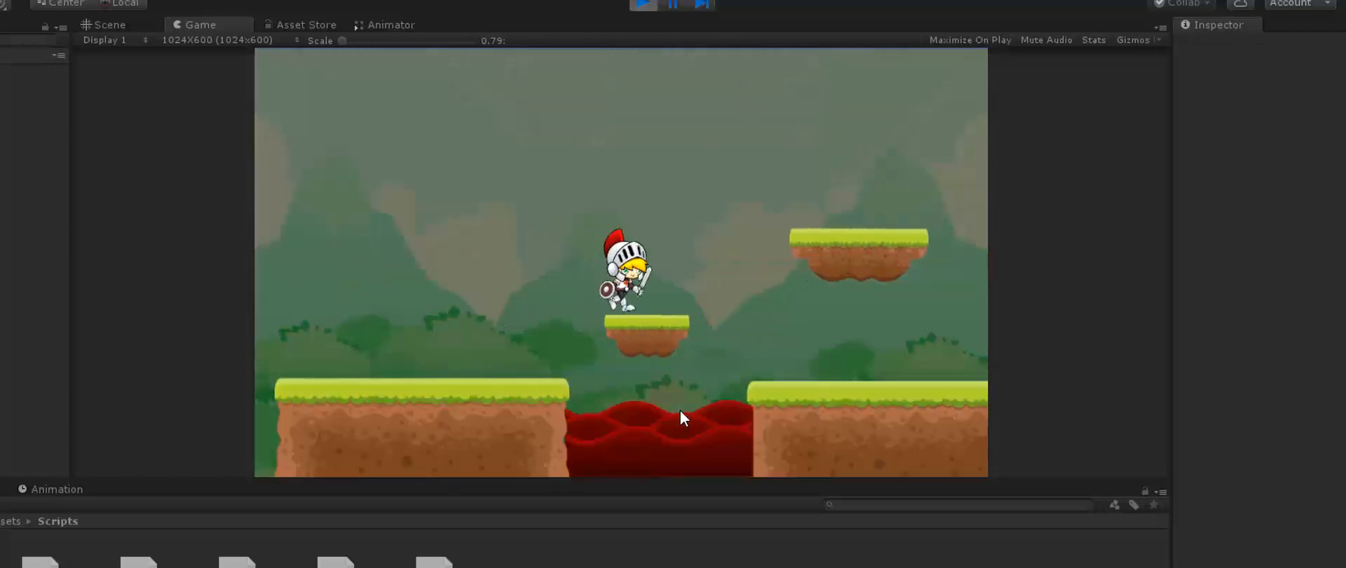
key(Left)
key(Left)
key(Left)
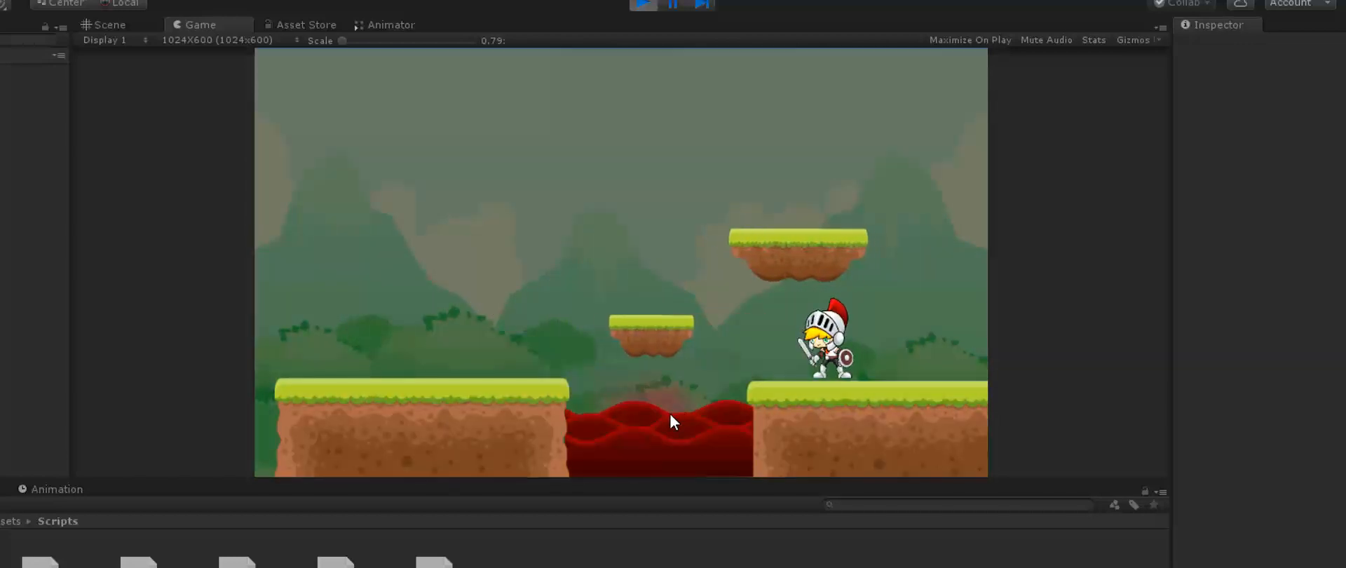
key(space)
key(Left)
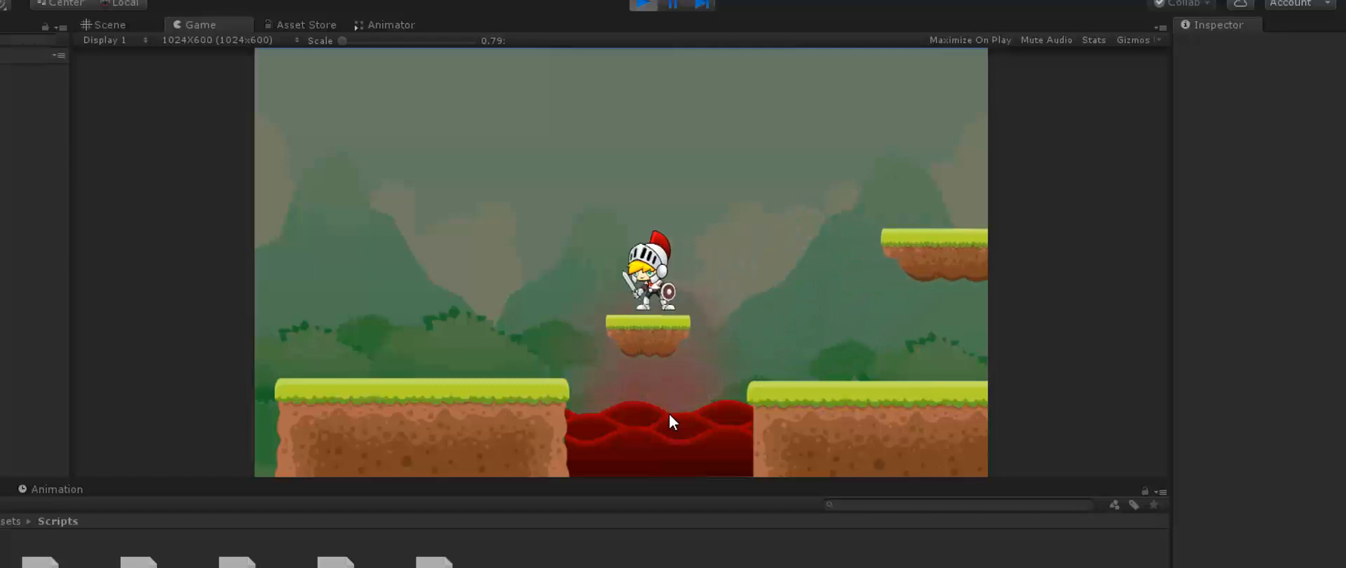
key(space)
key(Right)
key(space)
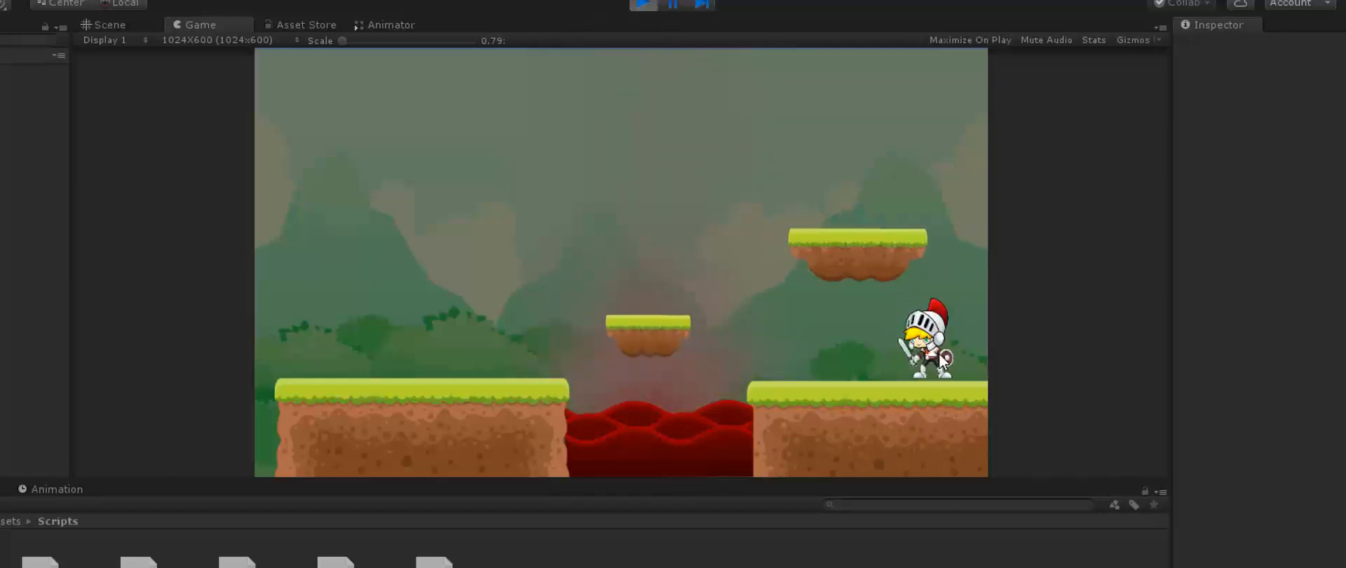
Jump the knight toward the upper platform, drop it into the lava gap once more, and stop the game
key(Left)
key(space)
key(space)
key(Right)
key(space)
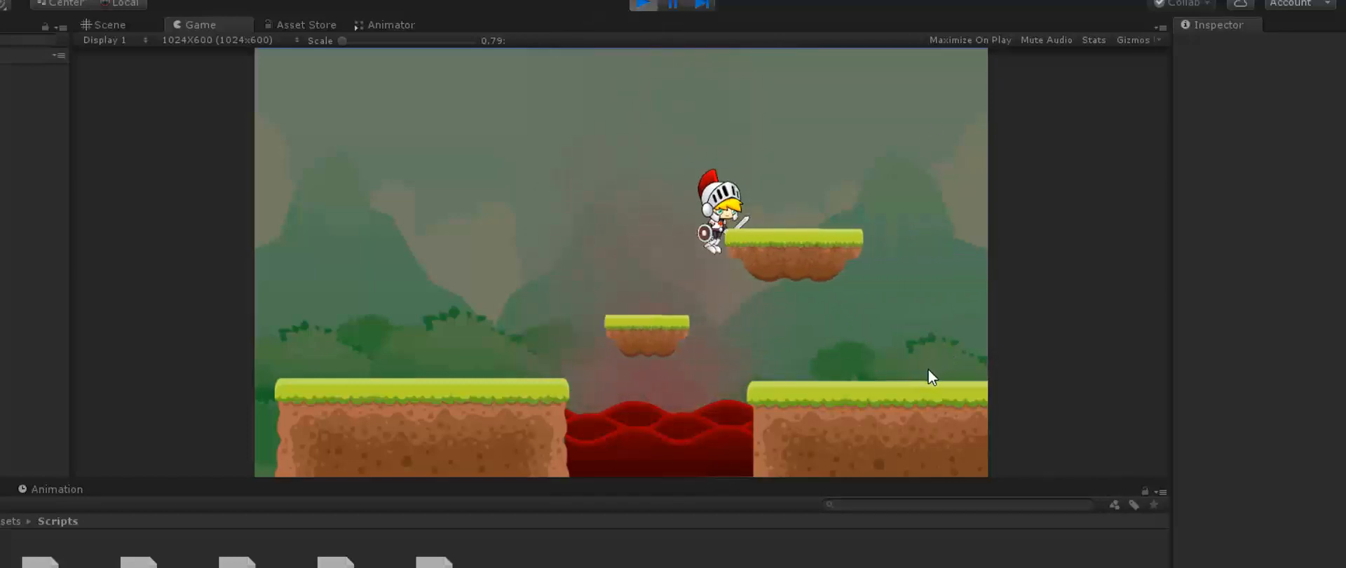
key(space)
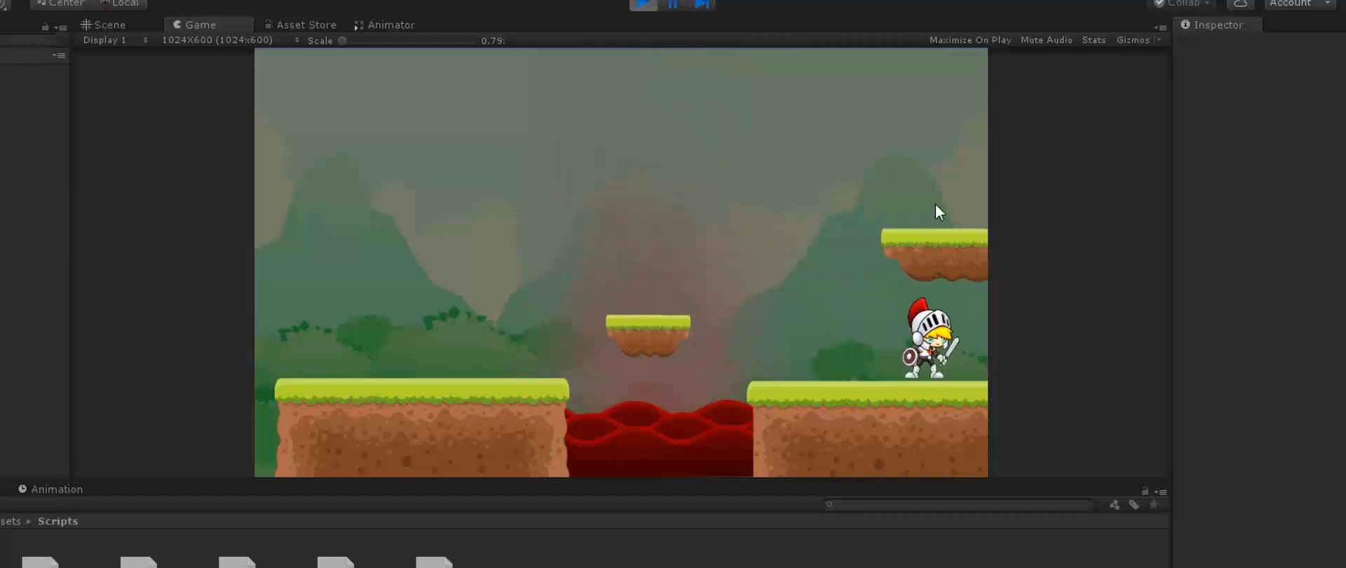
key(Left)
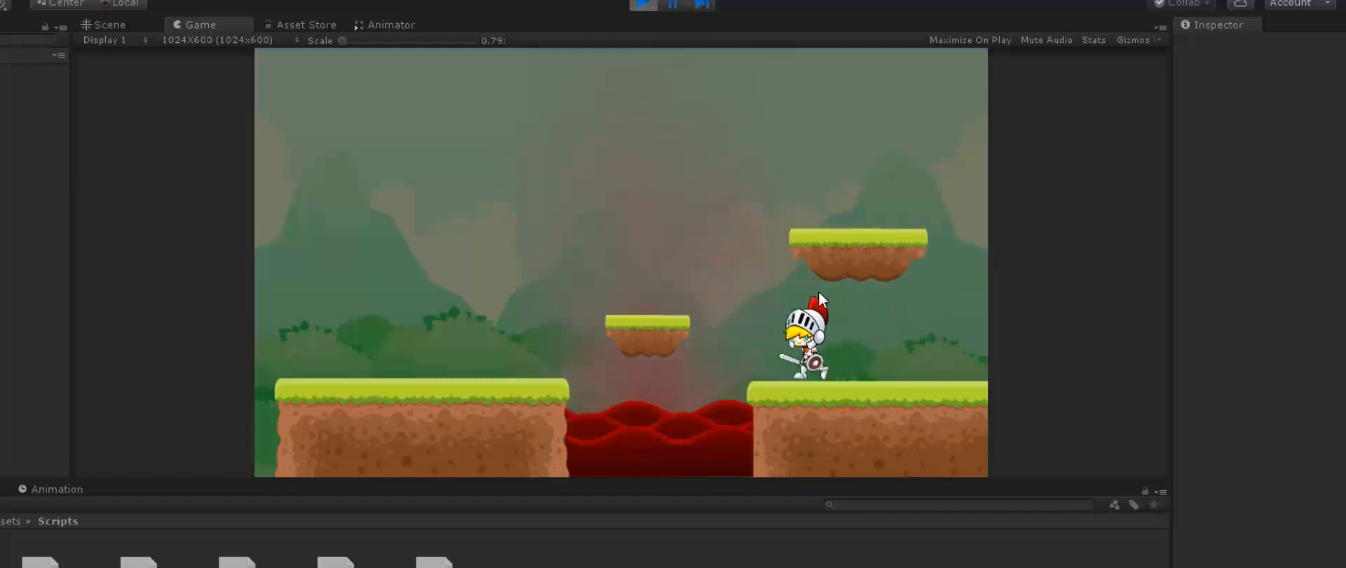
key(space)
key(space)
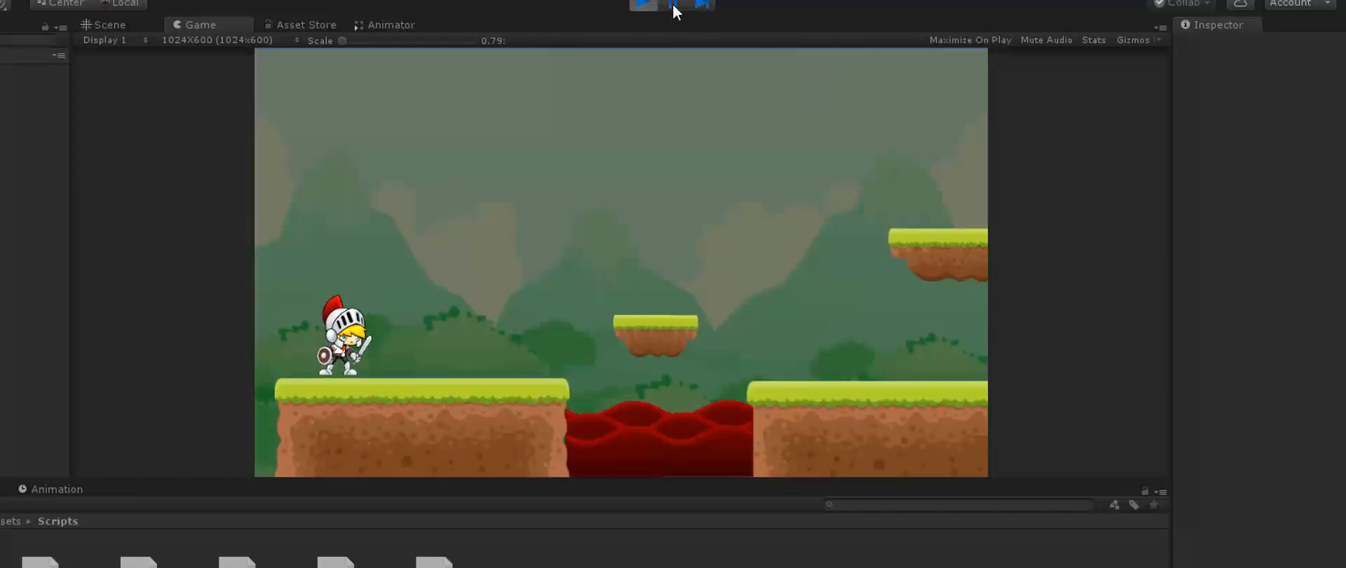
click(639, 8)
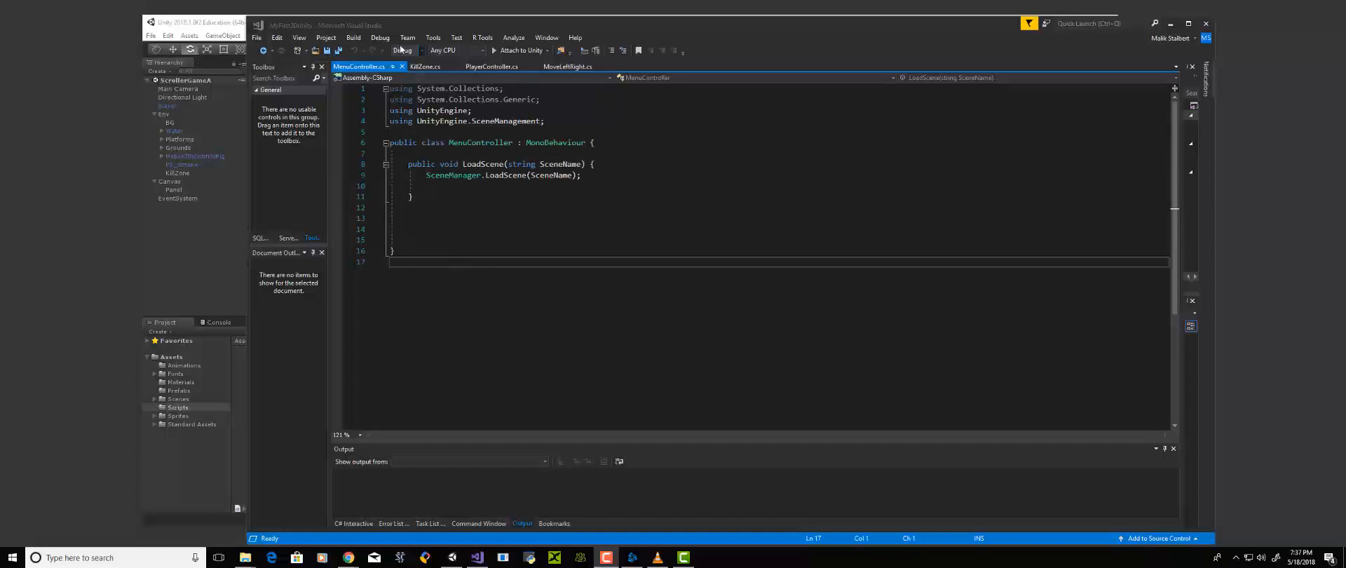
Switch from the MenuController script back to the Unity editor
click(207, 23)
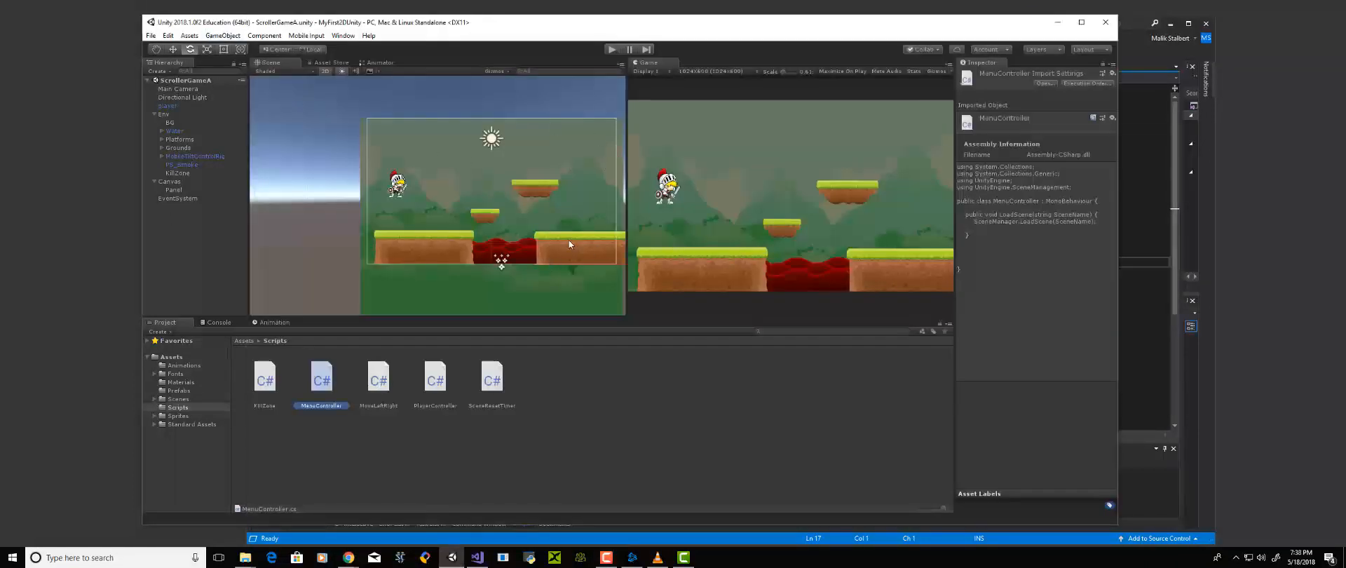
Create an empty child object under the Env object
scroll(553, 237, up, 3)
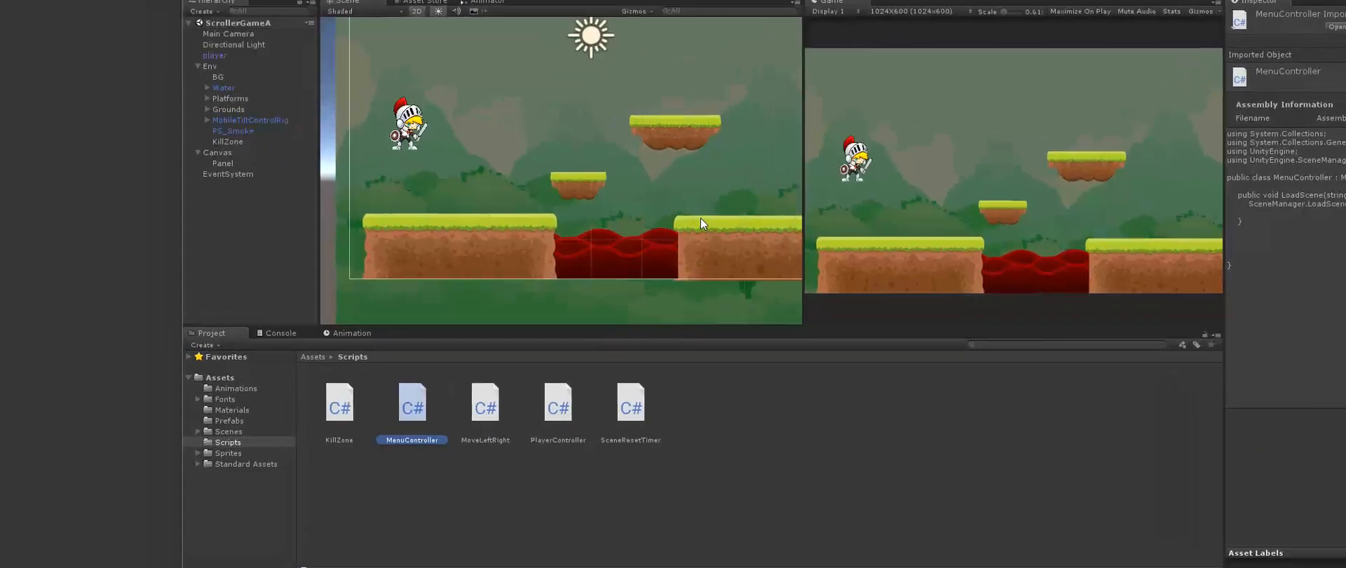
middle_drag(768, 201, 592, 203)
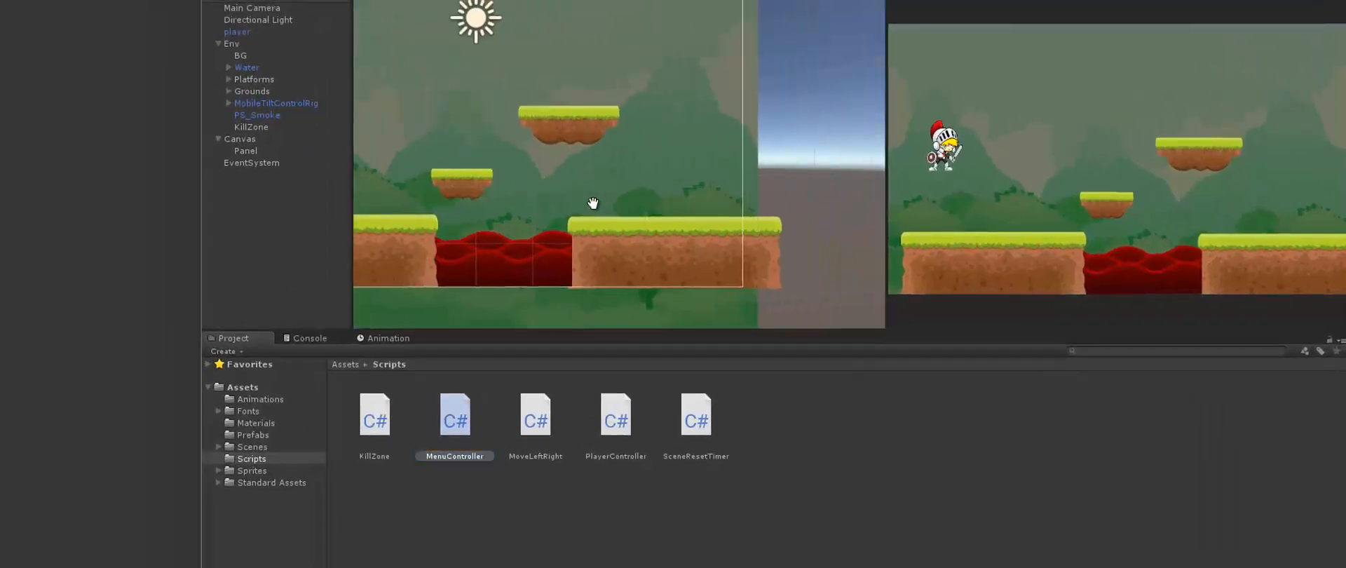
click(217, 138)
click(223, 138)
click(245, 127)
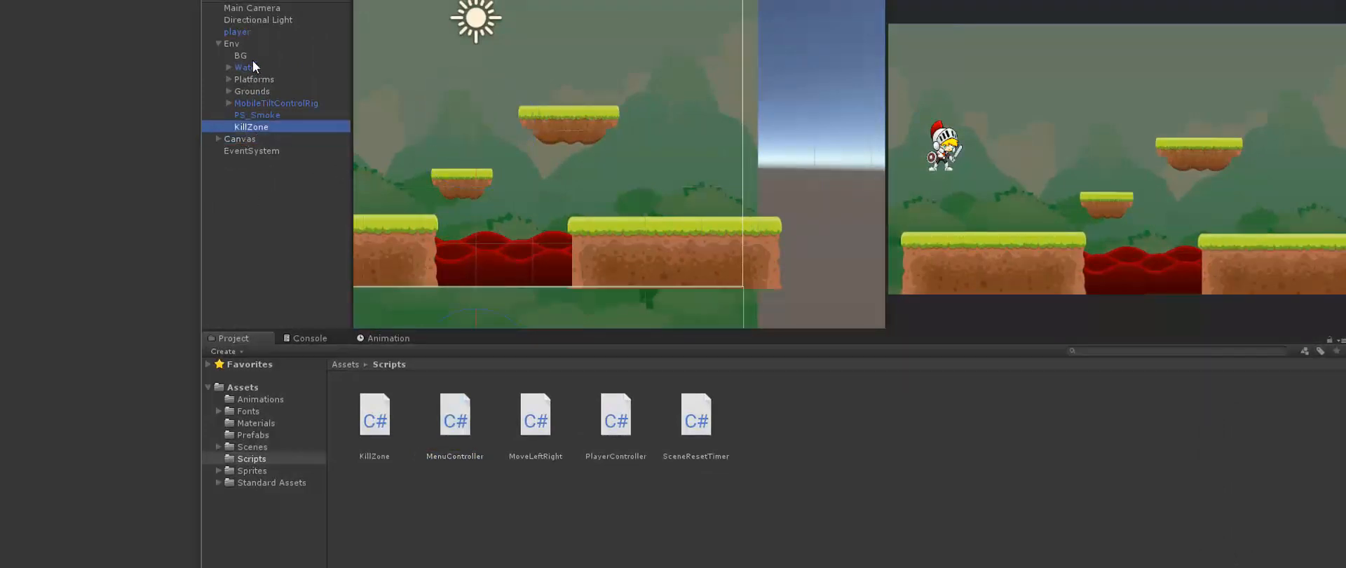
right_click(231, 42)
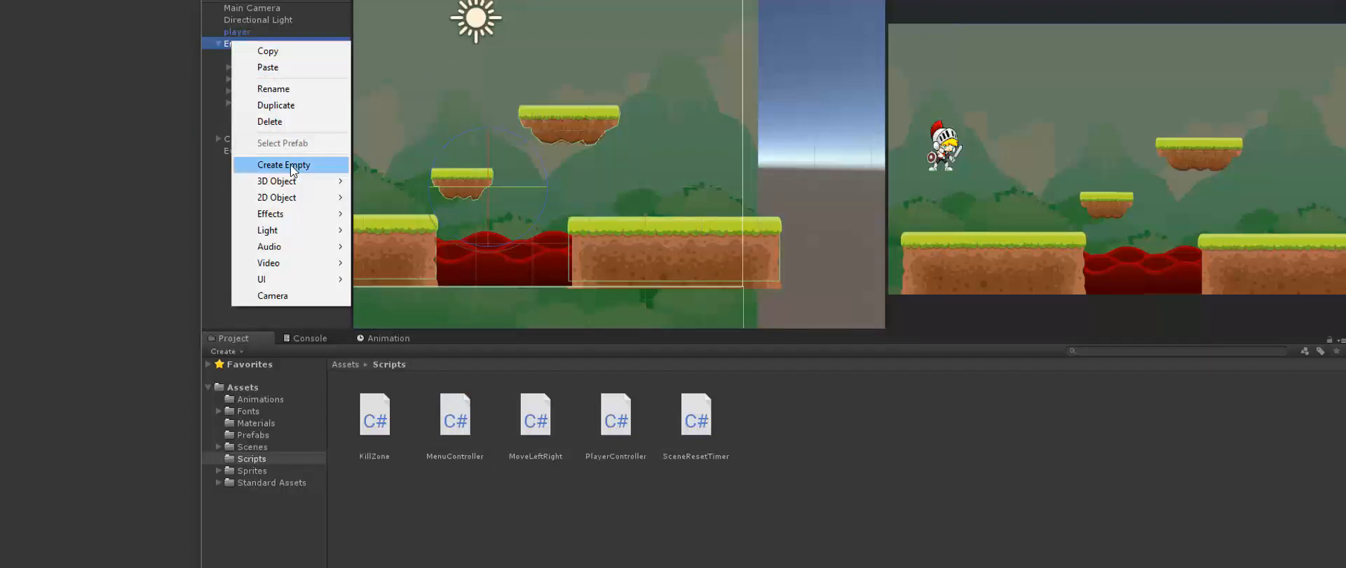
click(284, 165)
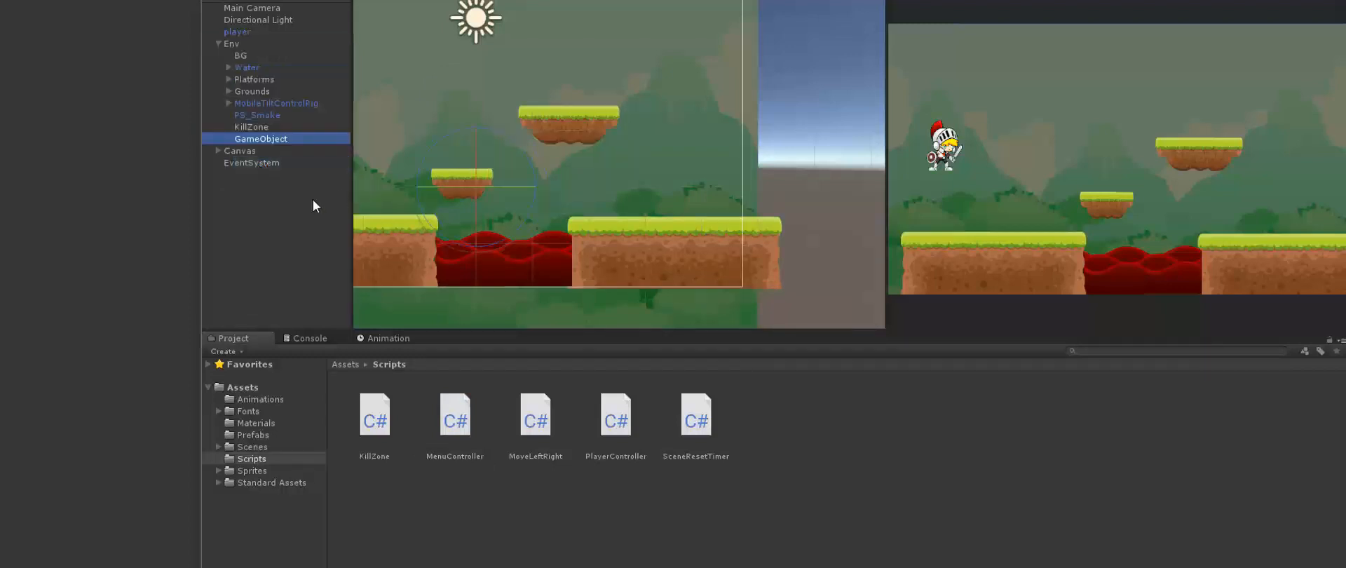
Rename the new empty object under Env as RightExit
click(263, 141)
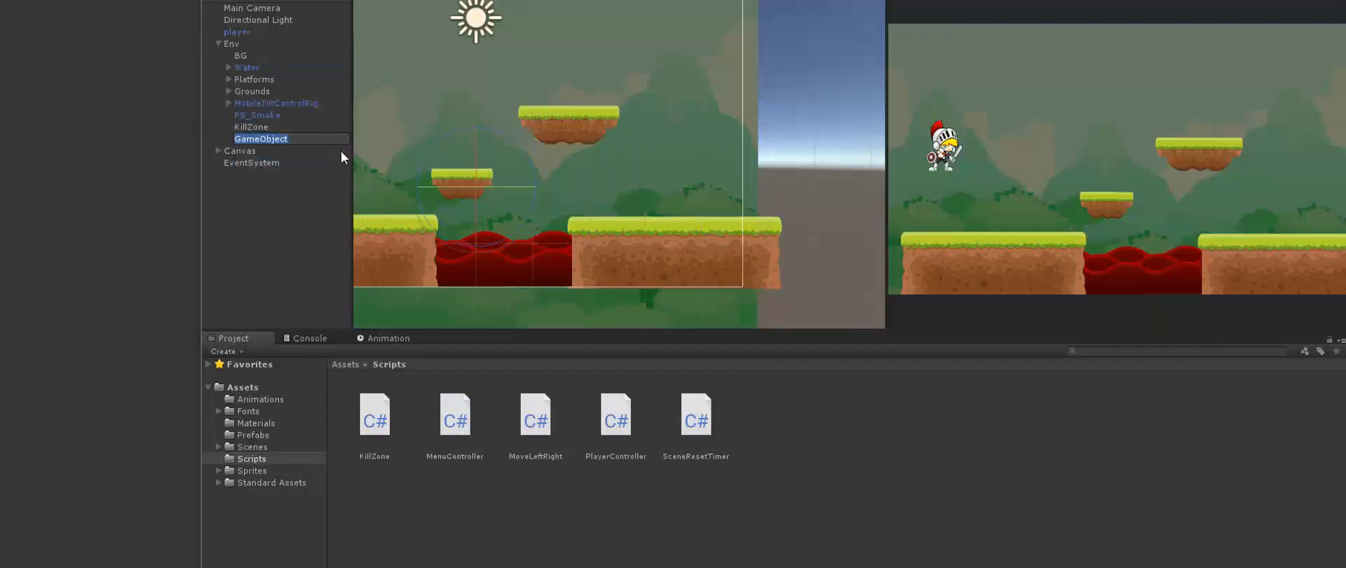
text(LeftExi)
text(t)
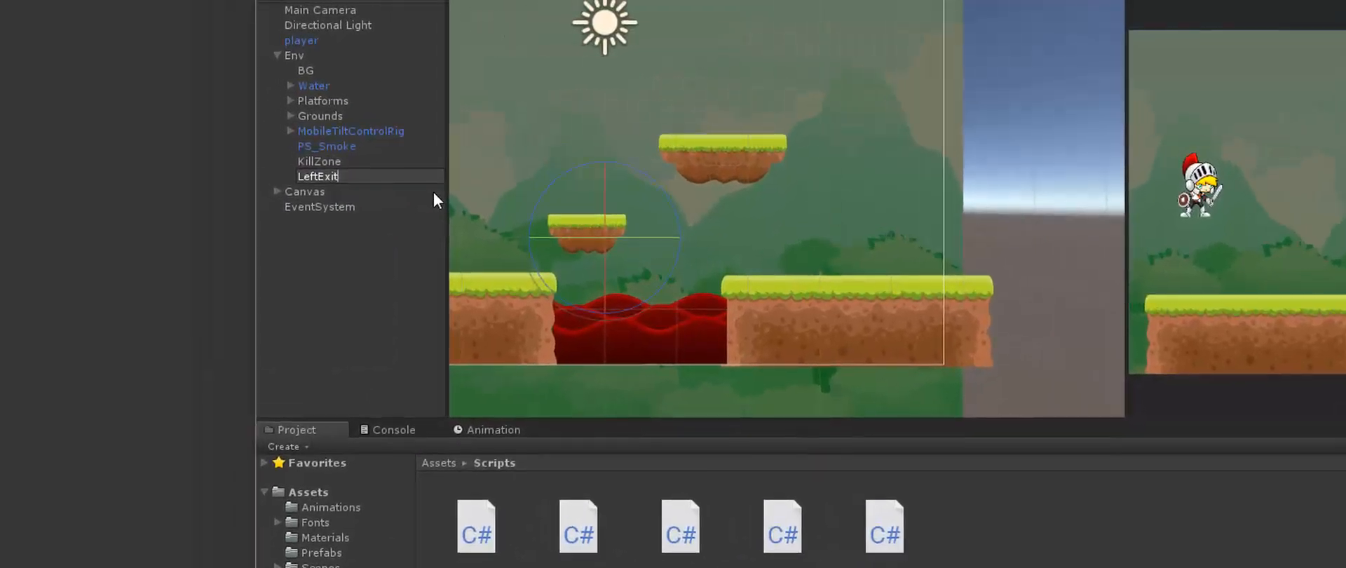
key(BackSpace)
key(BackSpace)
key(BackSpace)
key(BackSpace)
key(BackSpace)
key(BackSpace)
key(BackSpace)
key(BackSpace)
text(RightExit)
key(Return)
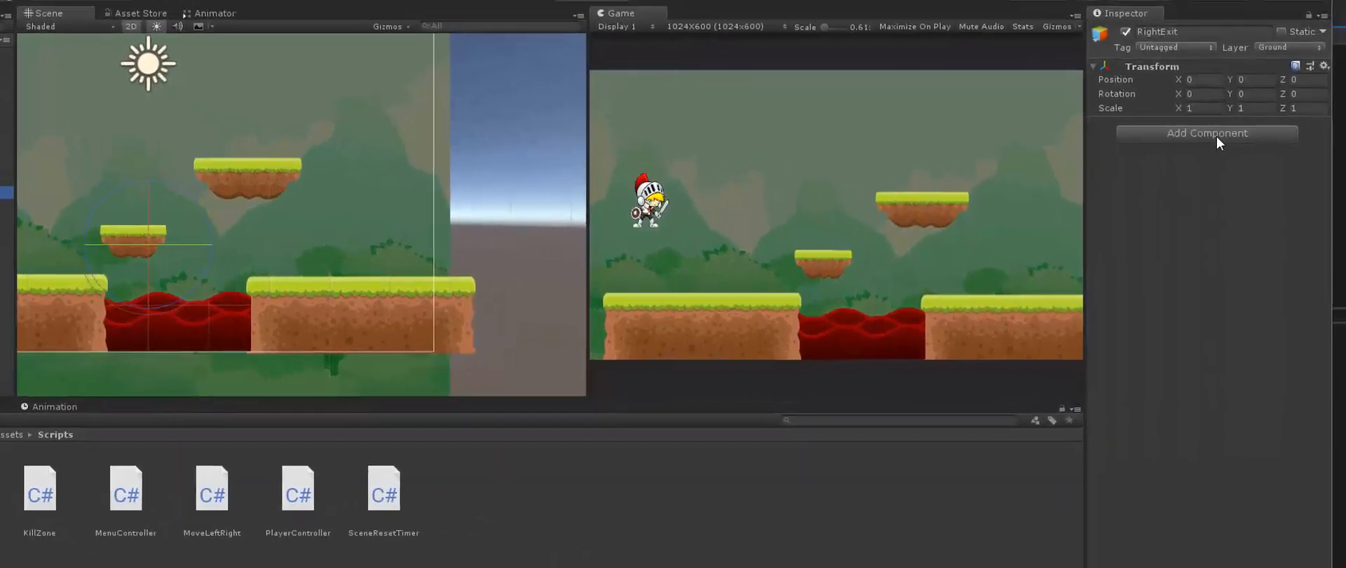
Add a Box Collider 2D to RightExit and reshape it beyond the far end of the level, about 1.66 units wide
click(1216, 143)
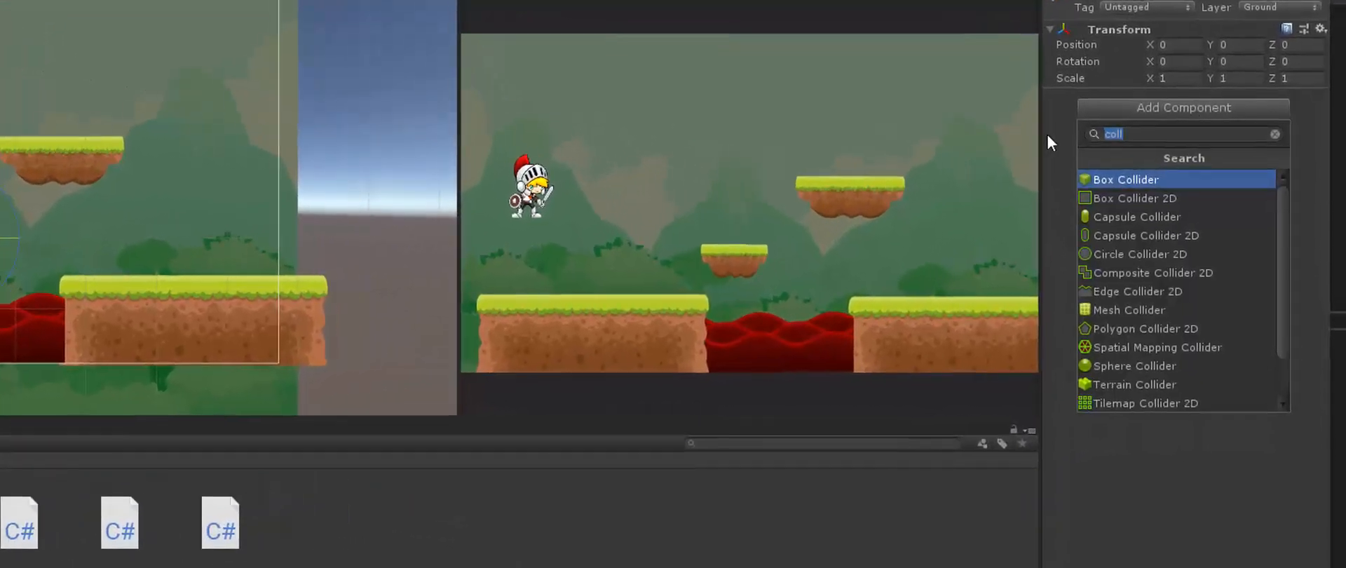
click(1118, 197)
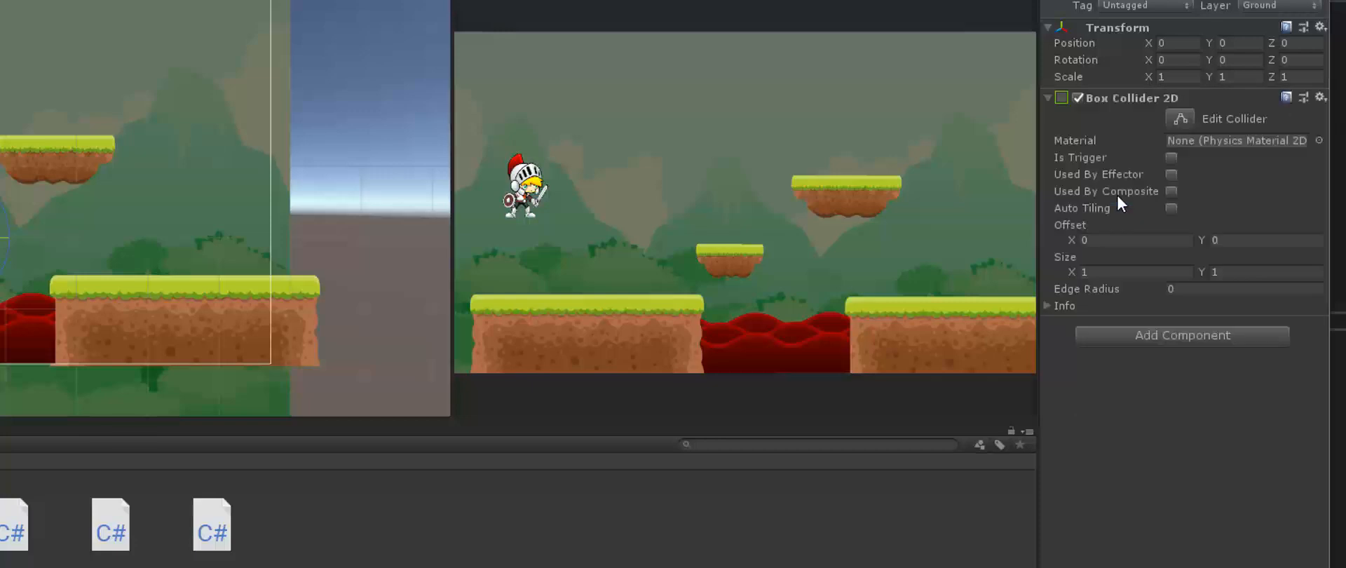
click(1181, 118)
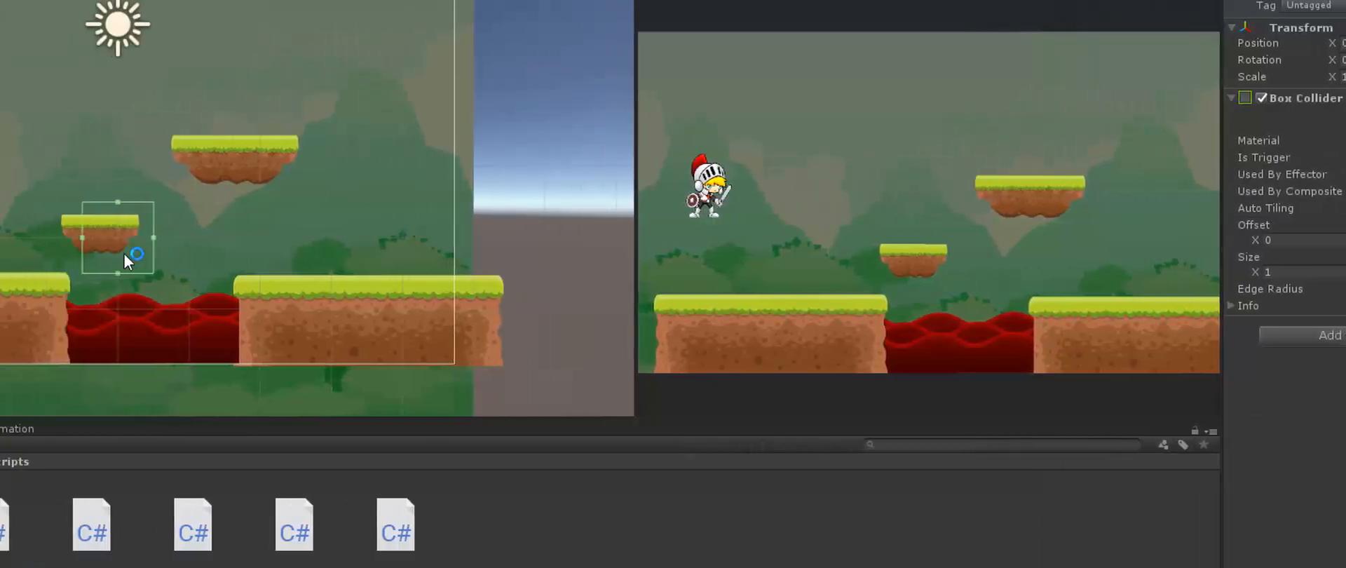
drag(159, 236, 580, 237)
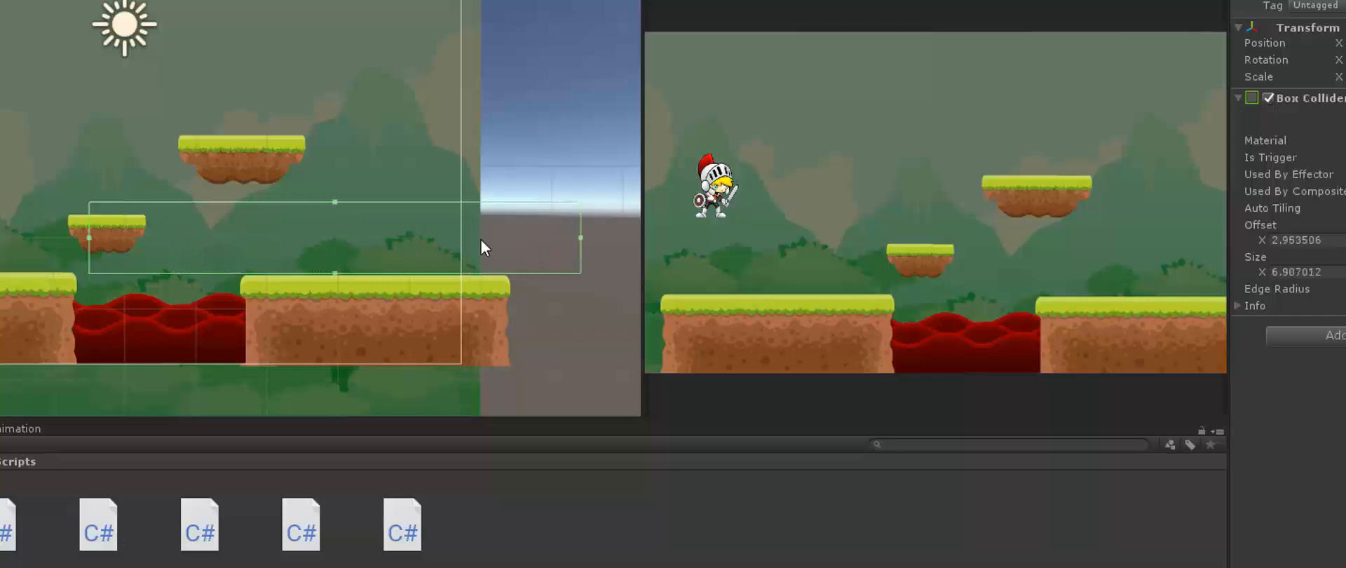
drag(89, 237, 506, 89)
Extend the RightExit collider up to the top of the level at about 1.1 by 4.26 units and make it a trigger
scroll(548, 171, down, 5)
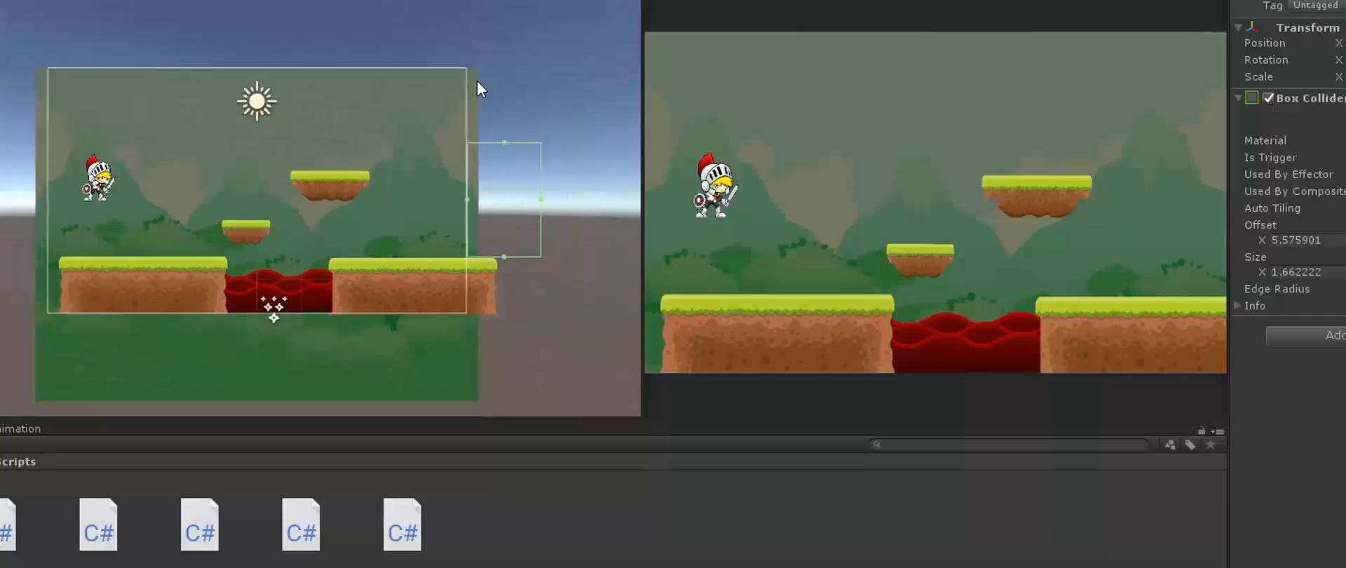
drag(504, 141, 474, 67)
drag(540, 162, 511, 168)
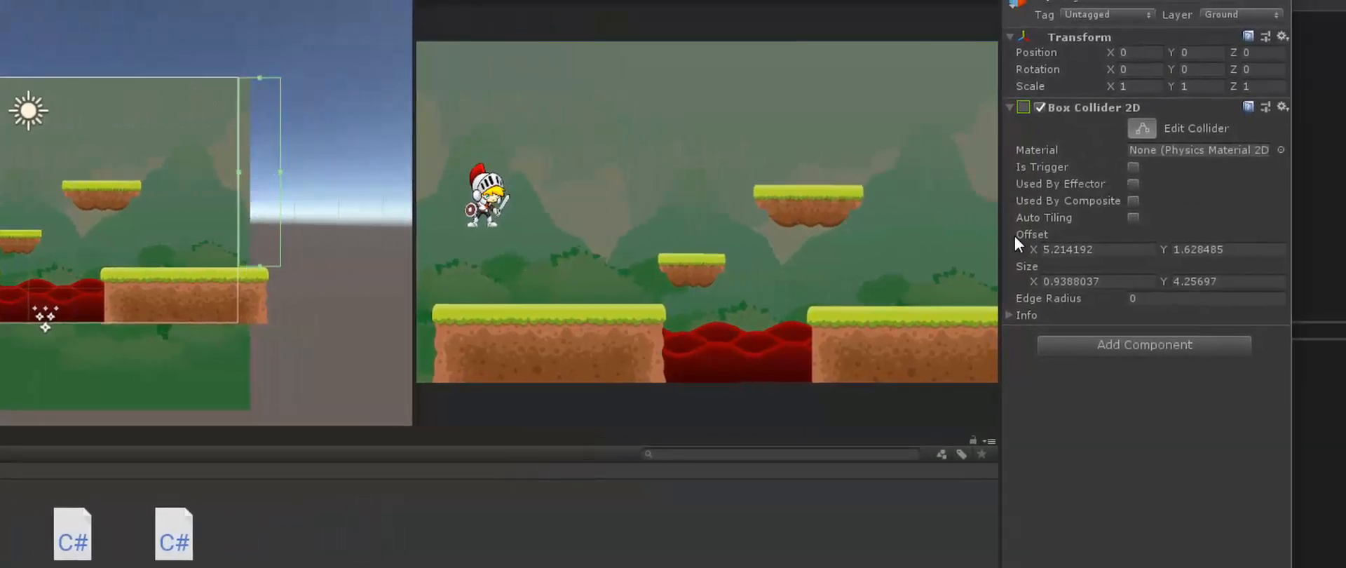
click(1133, 166)
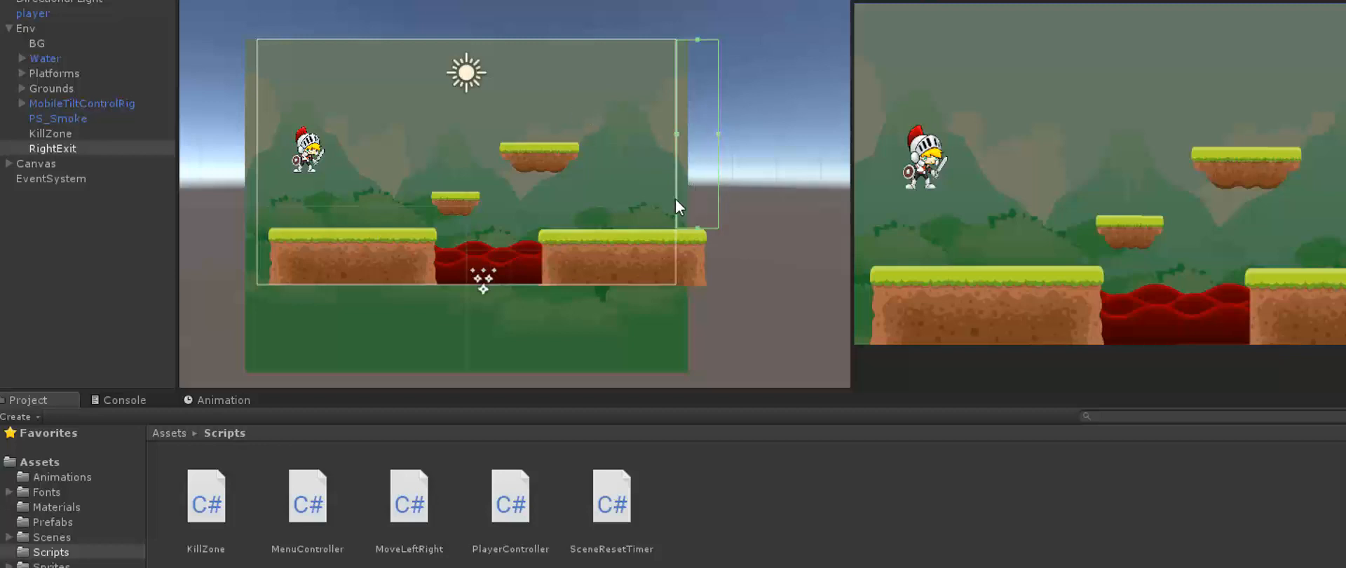
drag(717, 133, 725, 129)
Create a C# script named SceneChange in the Scripts folder
right_click(729, 524)
mouse_move(856, 141)
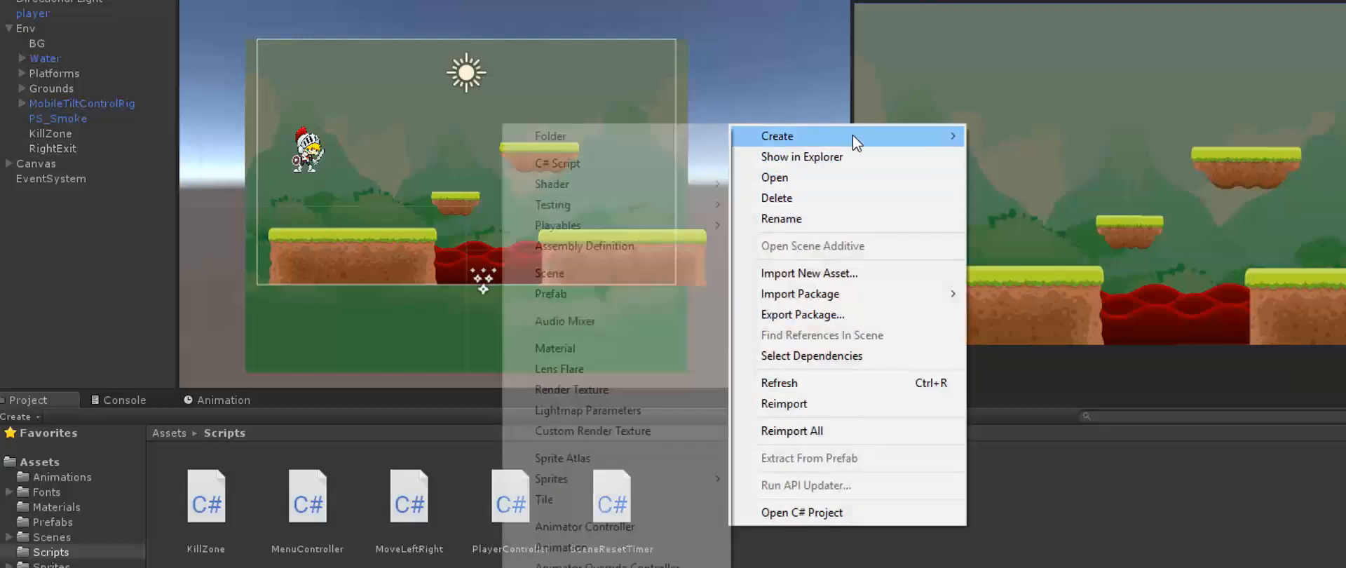
click(581, 164)
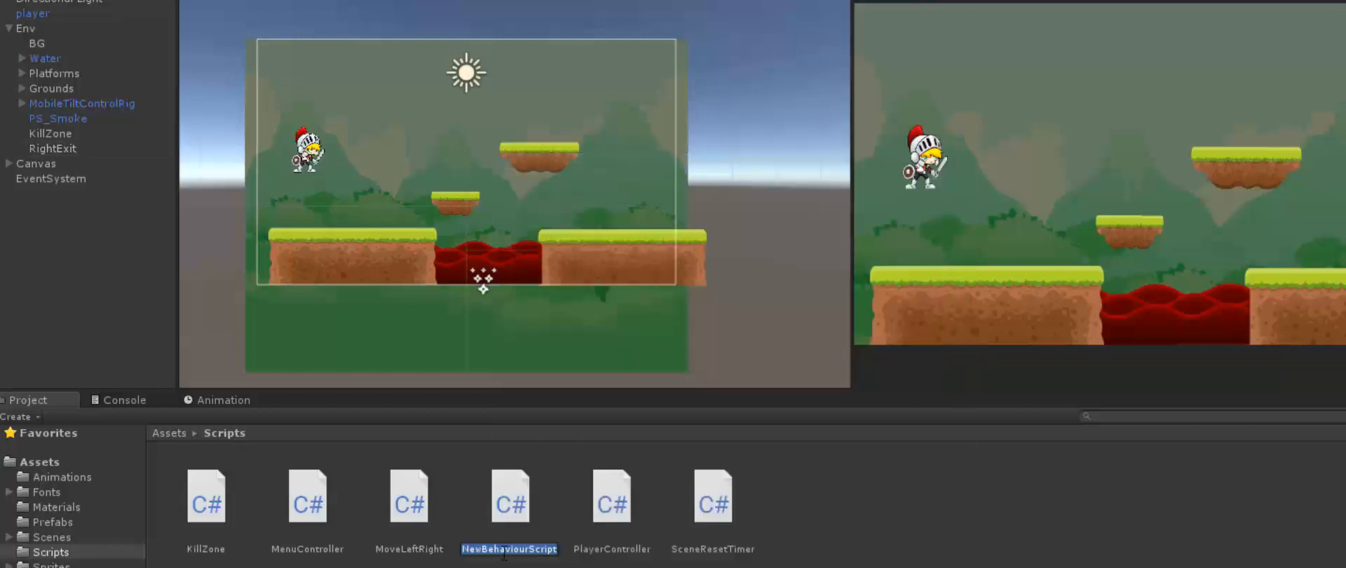
text(Scene)
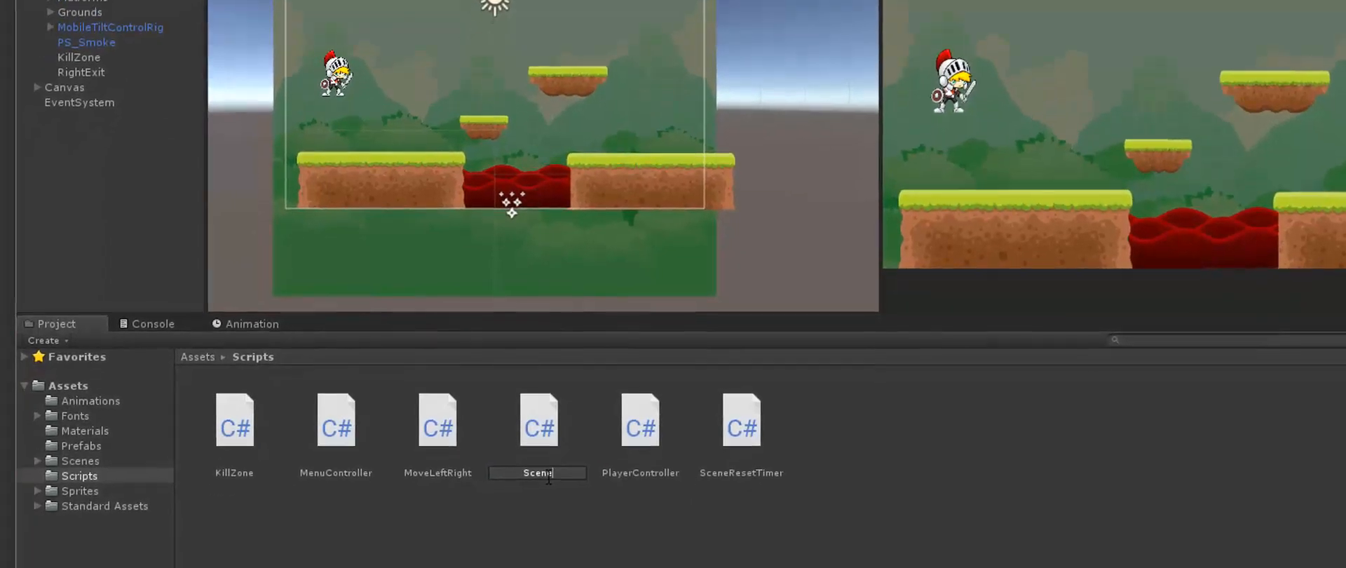
text(Change)
key(Return)
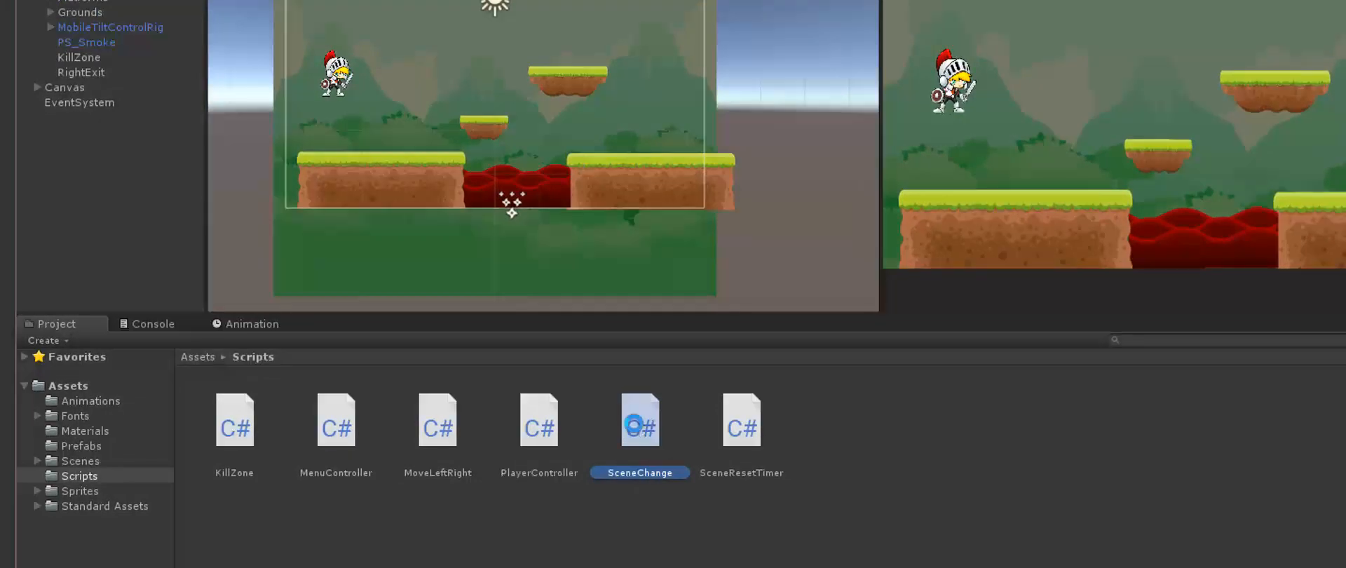
Open the SceneChange script and delete its Start and Update methods
double_click(635, 433)
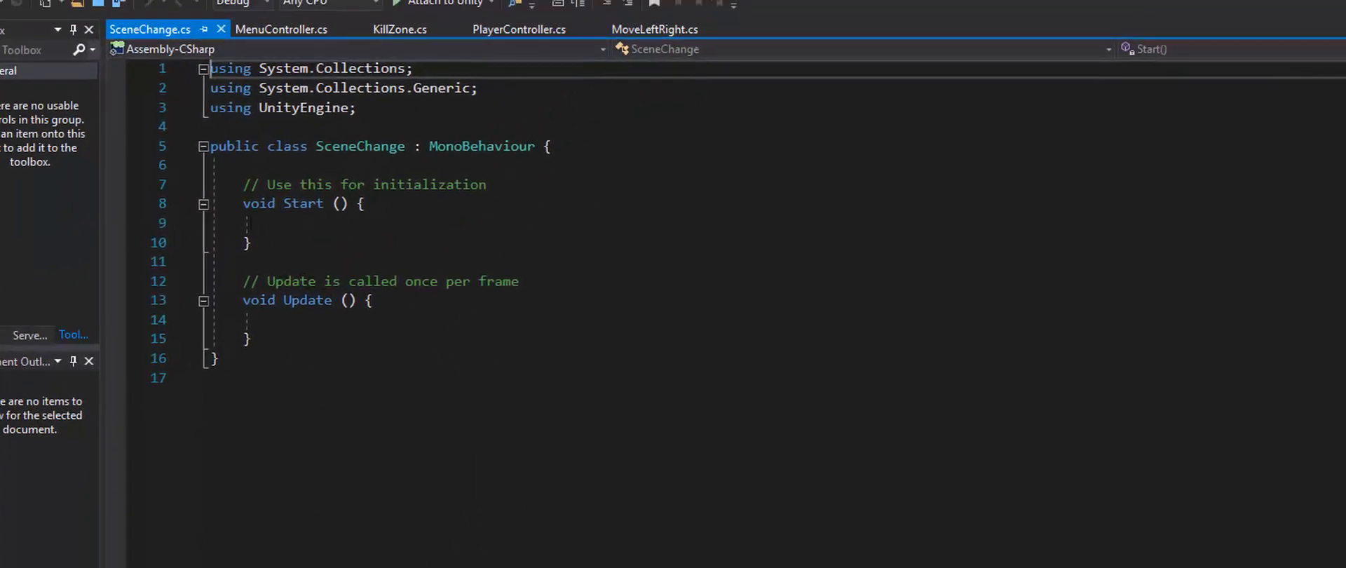
drag(240, 205, 252, 339)
key(Delete)
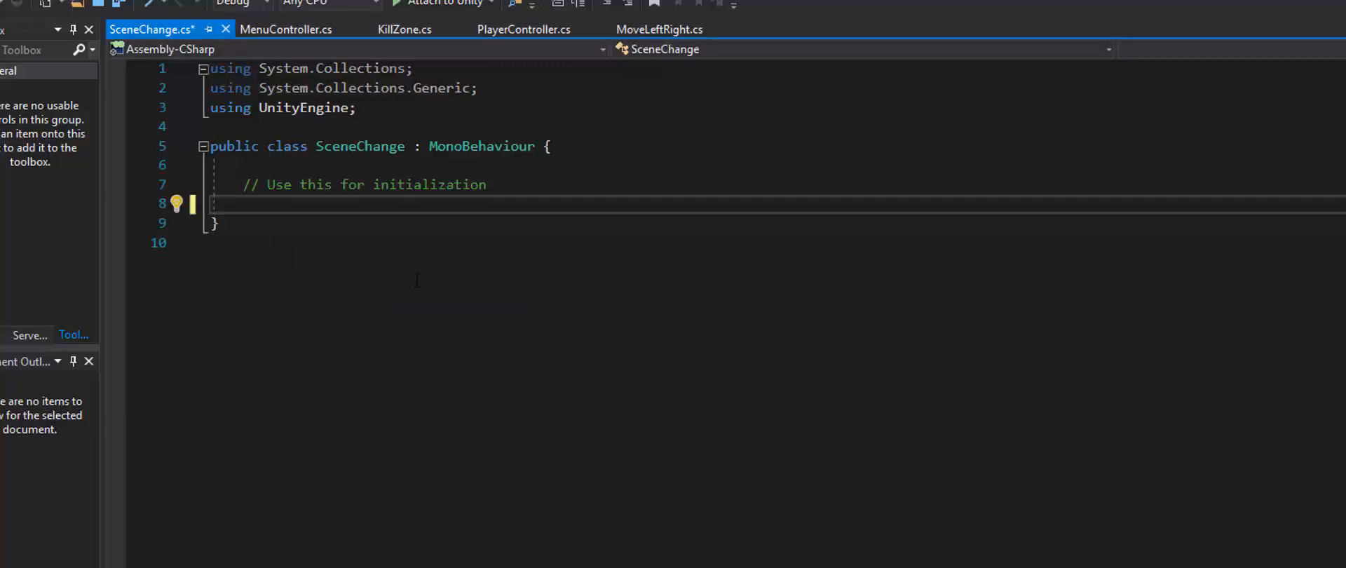
text(virtual=oi)
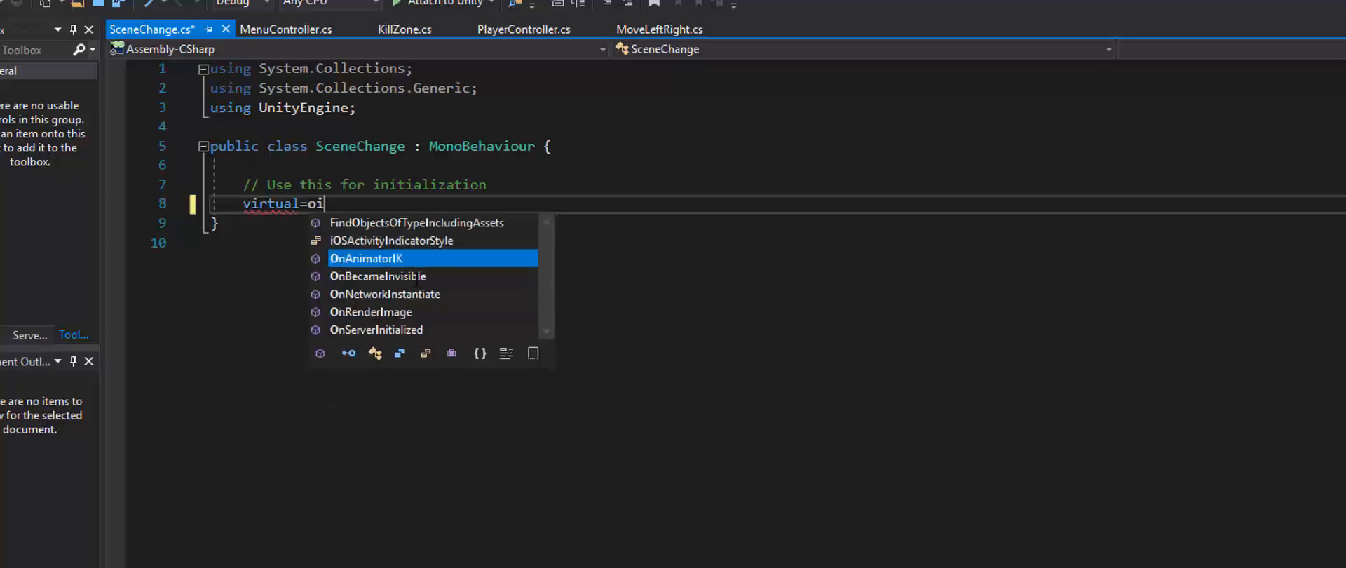
key(BackSpace)
key(BackSpace)
key(BackSpace)
key(BackSpace)
key(BackSpace)
key(BackSpace)
key(BackSpace)
key(BackSpace)
key(BackSpace)
key(BackSpace)
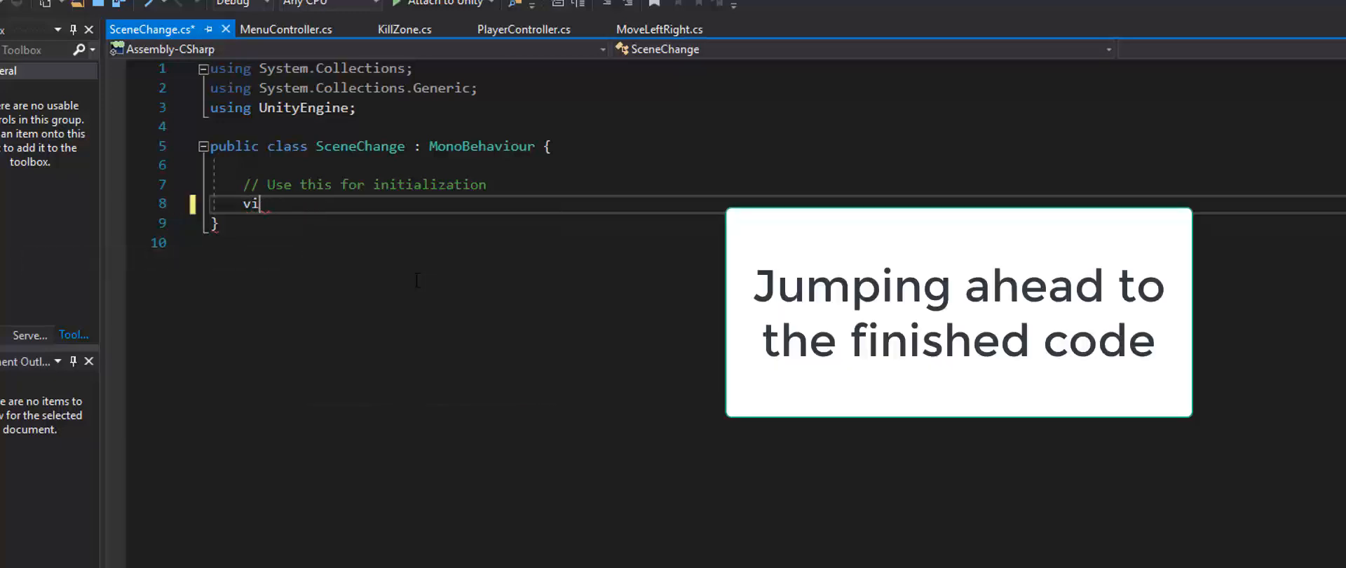
Code OnTriggerEnter2D to ignore non-Player objects and call LoadSceneChange(), which loads the level in public int SceneDestination = 0, and save
text(dSceneChange()
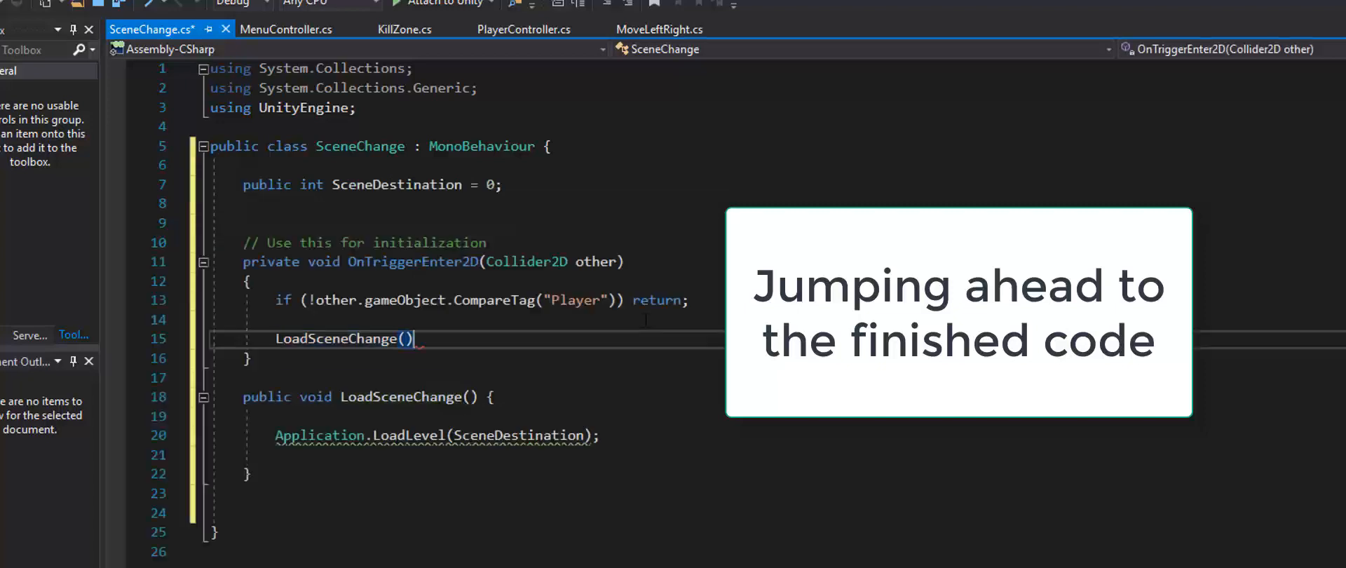
text(;)
key(ctrl+s)
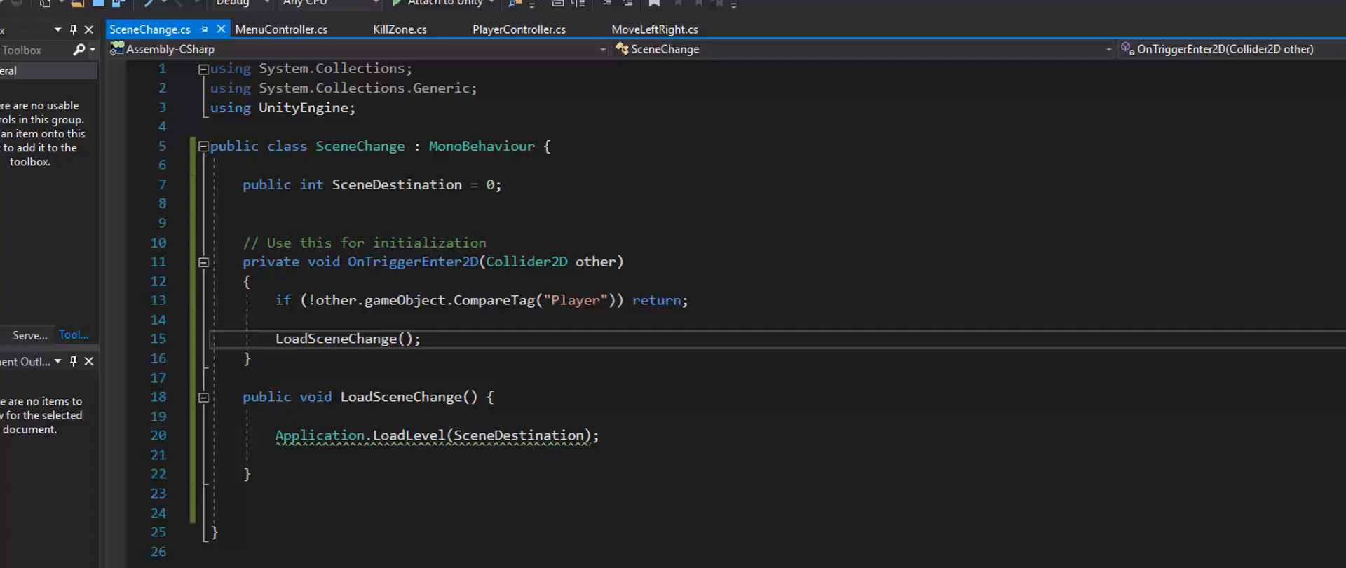
Return to the Unity editor and attach the SceneChange script to the RightExit object
click(244, 166)
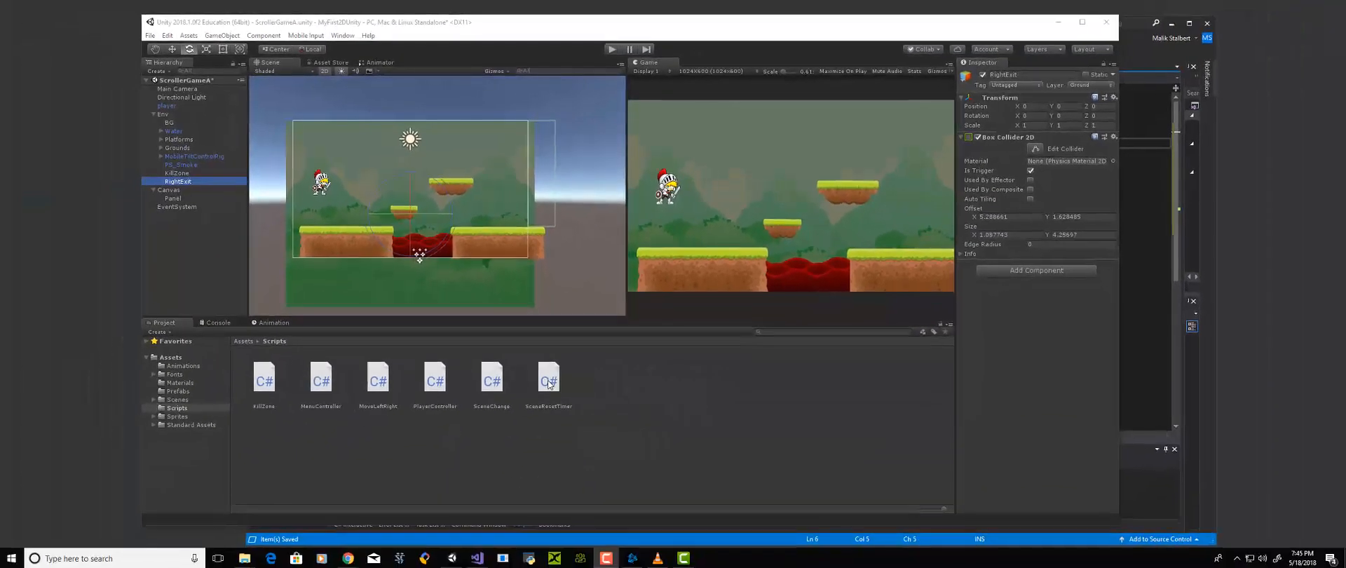
click(518, 498)
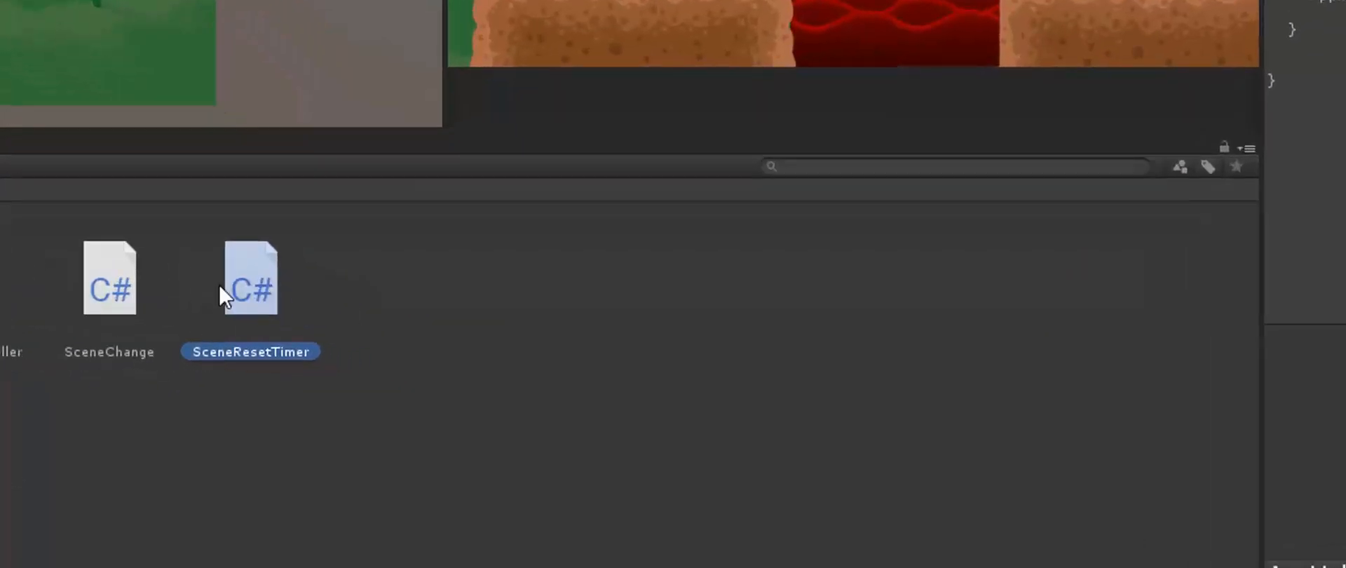
click(88, 284)
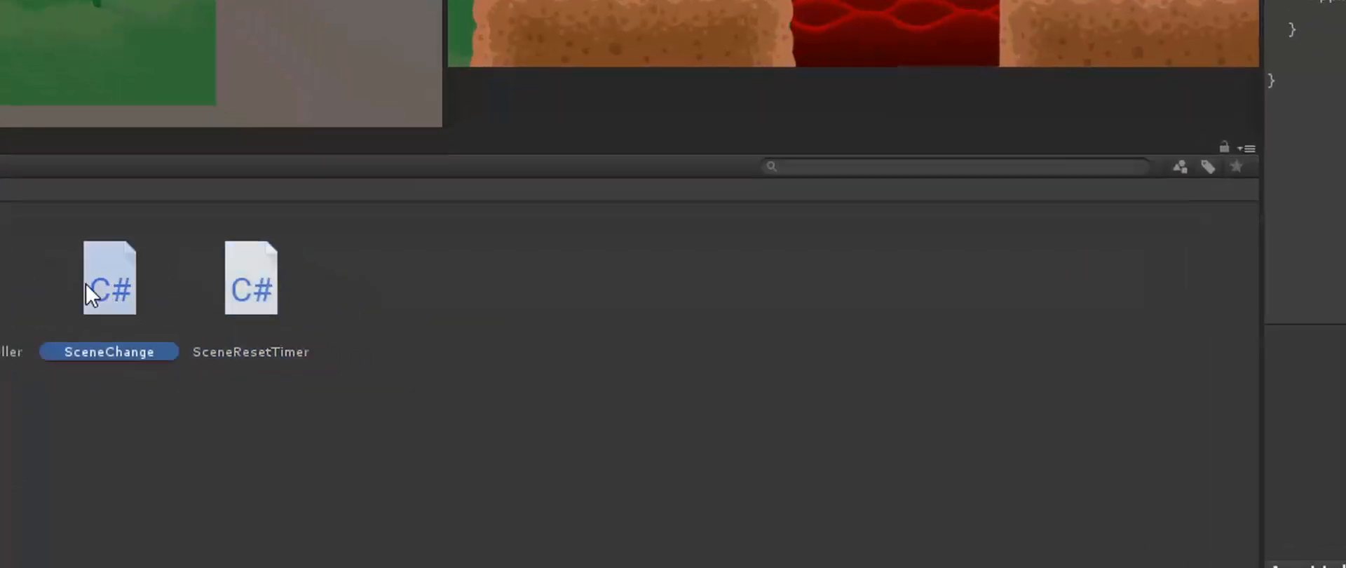
drag(111, 285, 167, 339)
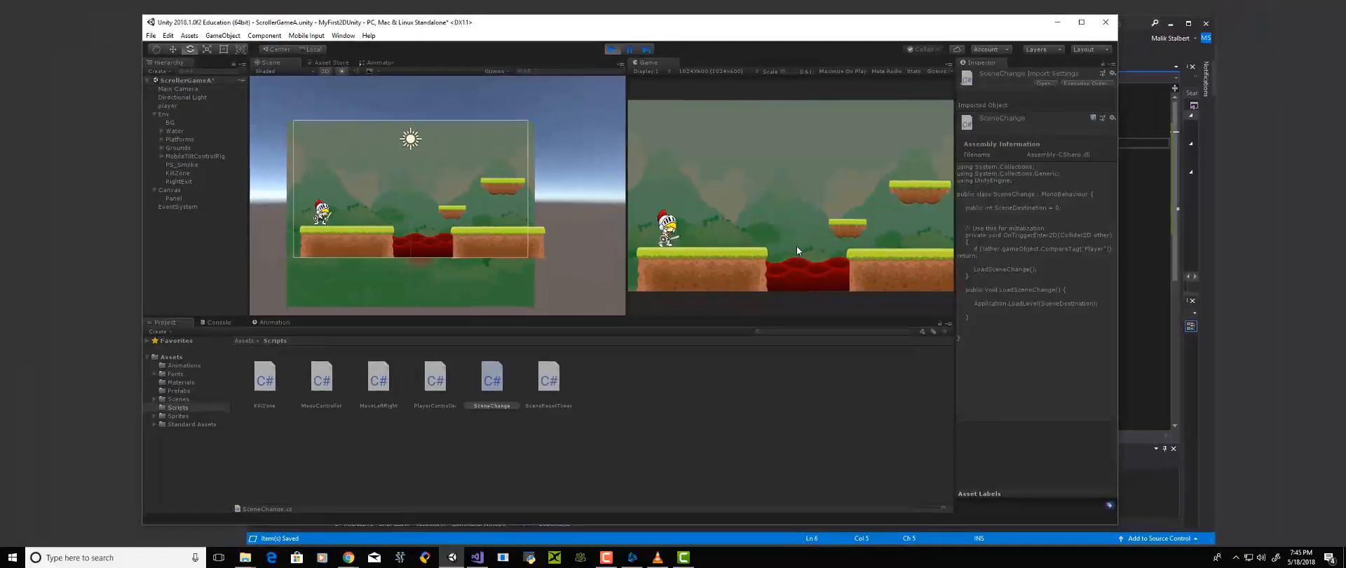
Run the game and jump the knight across the platforms over the lava to the exit at the level's far end
key(Right)
key(space)
key(Left)
key(space)
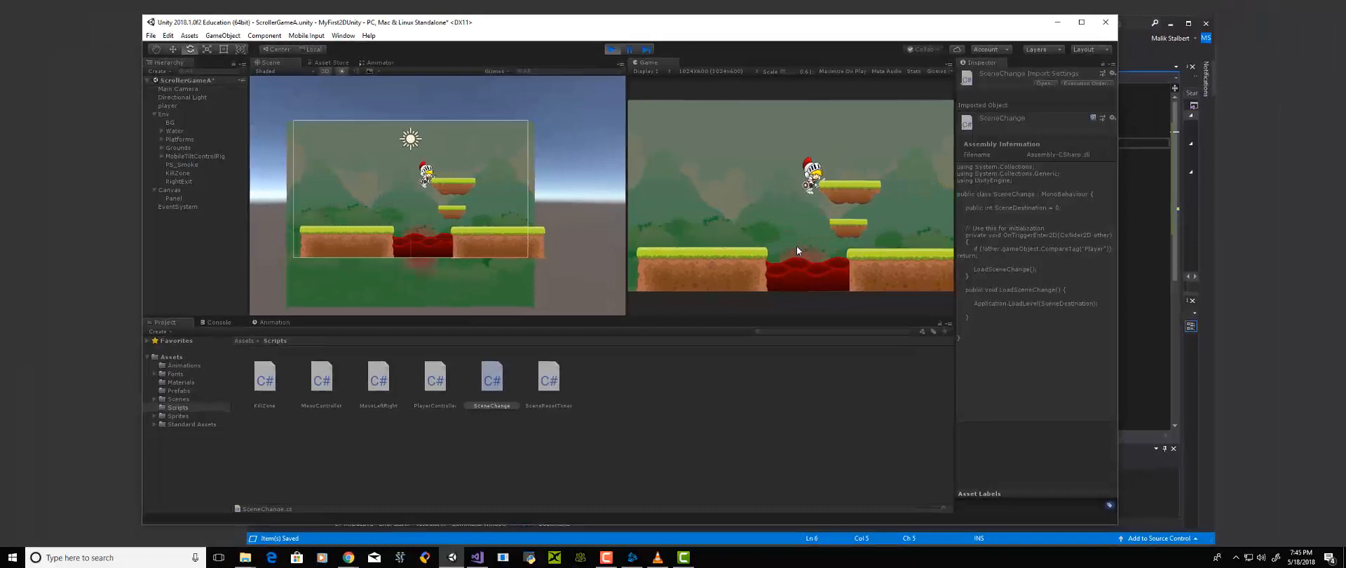
key(Right)
key(Right)
key(space)
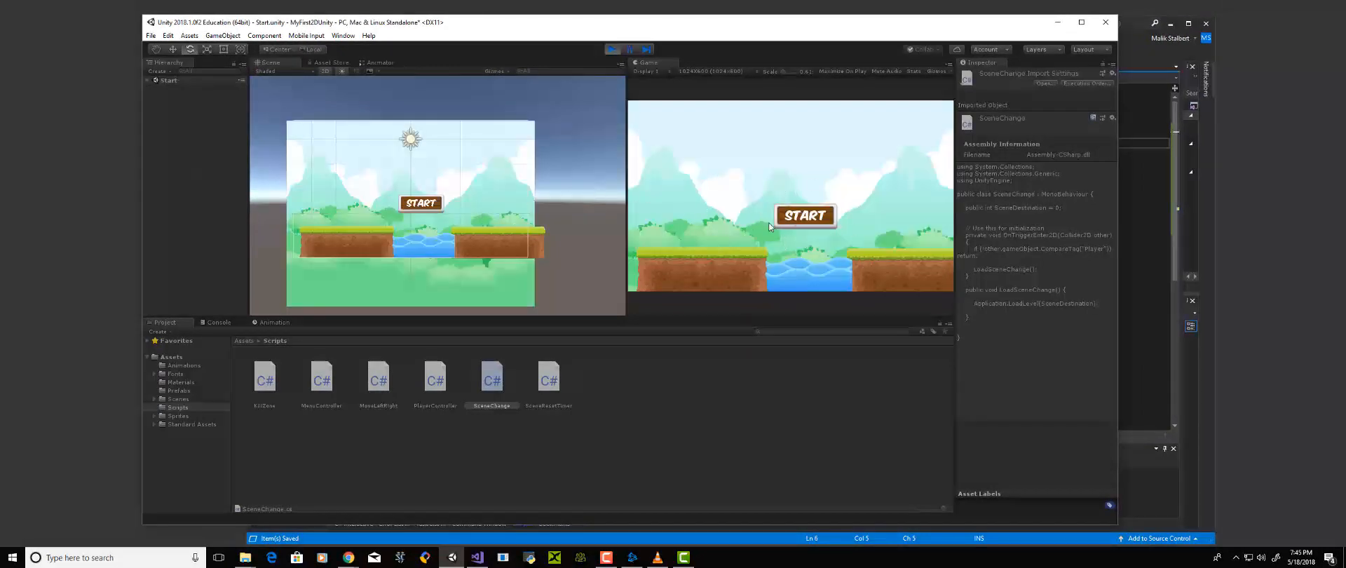
Start the level from the start screen and take the knight over the lava gap to the exit again
click(785, 218)
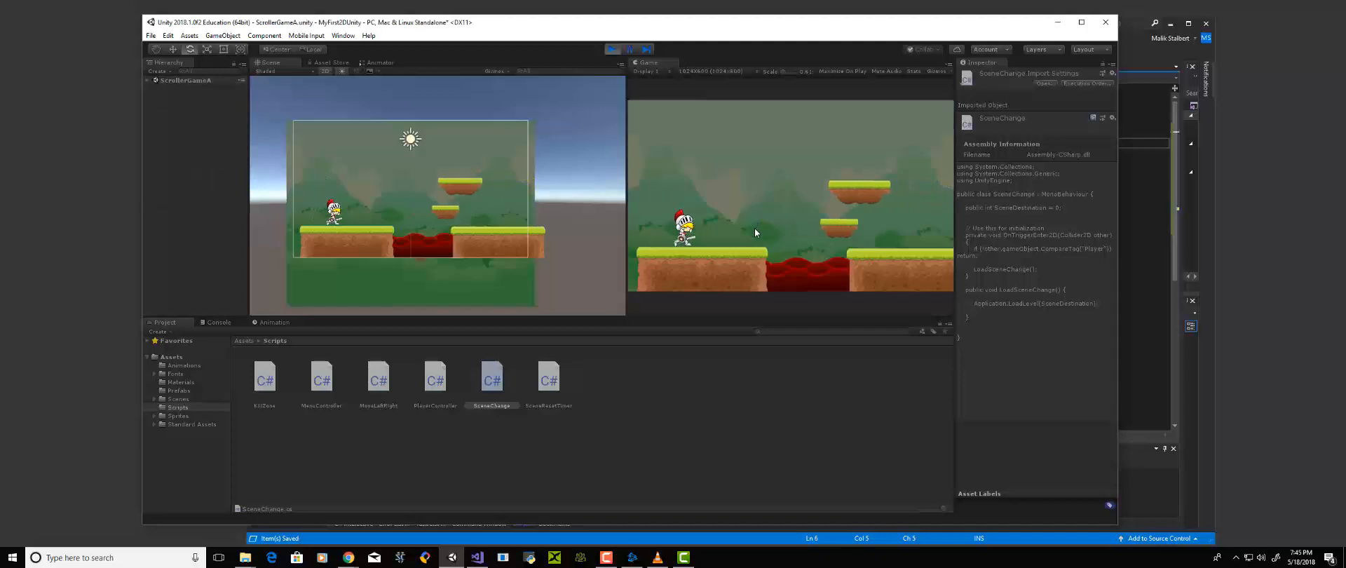
key(Right)
key(space)
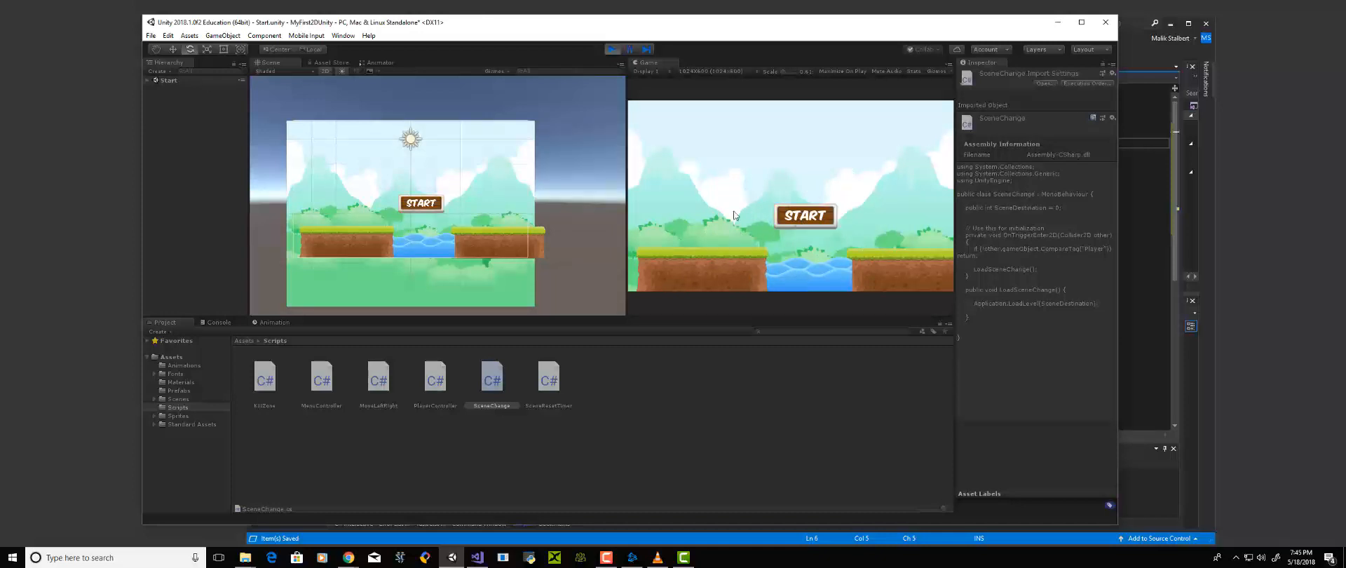
Restart the level from the start screen and jump the knight toward the lava gap
click(806, 218)
key(space)
key(Right)
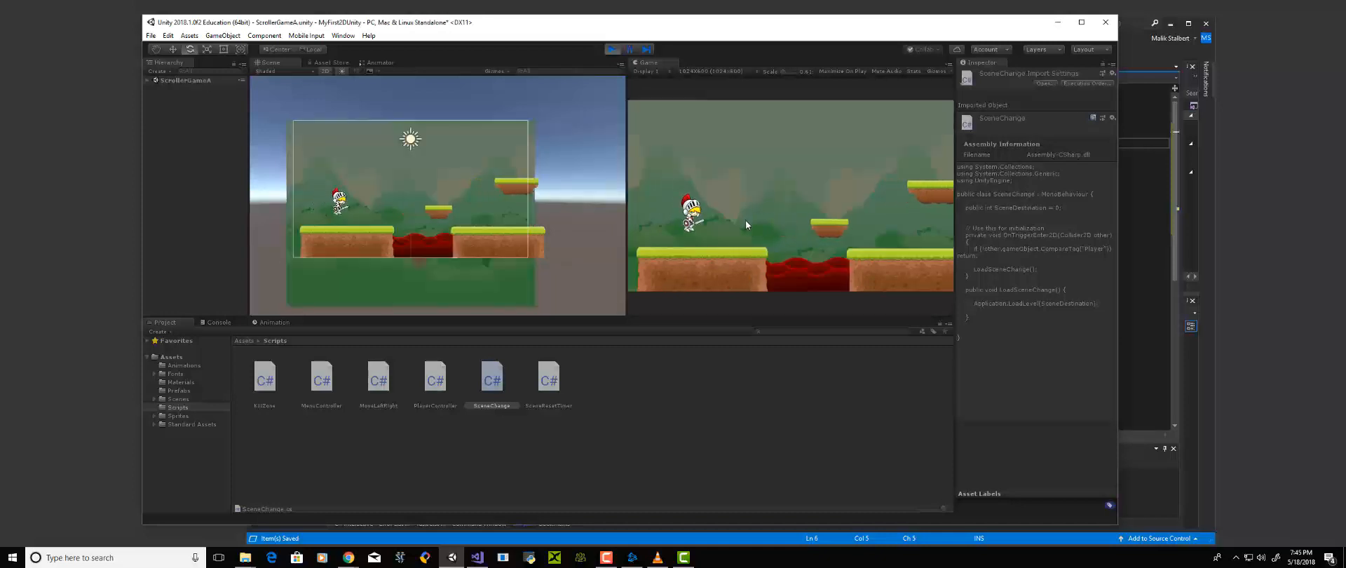
key(space)
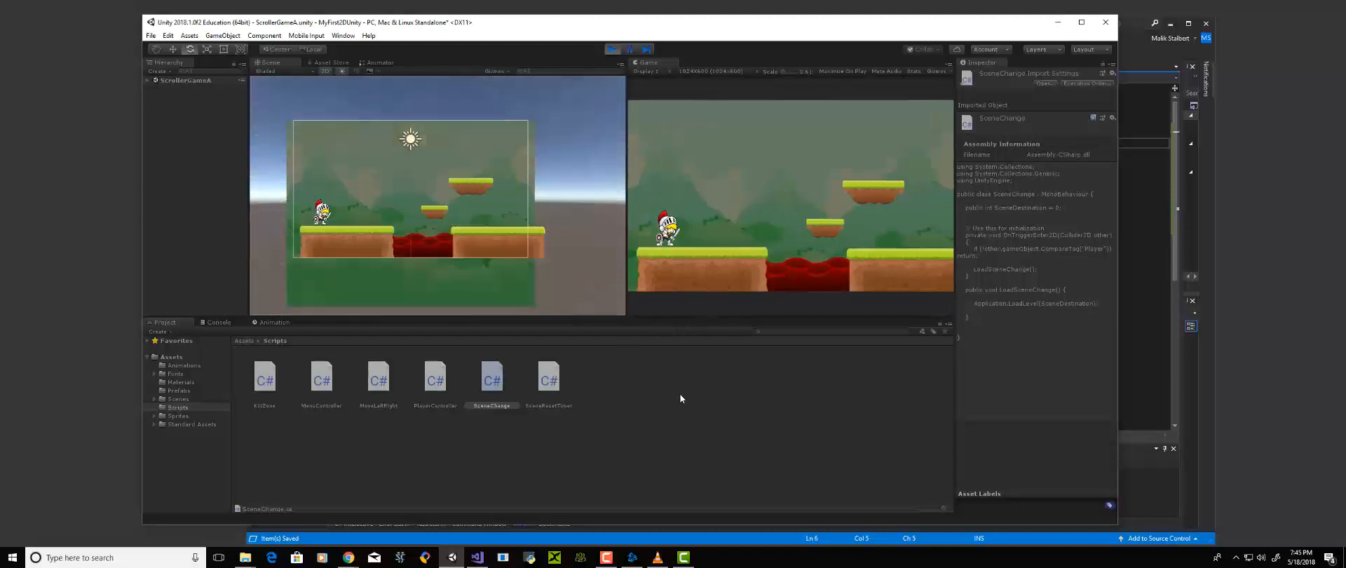
Jump the respawned knight over the small platform and on to the exit at the far end of the level
key(Right)
key(space)
key(Right)
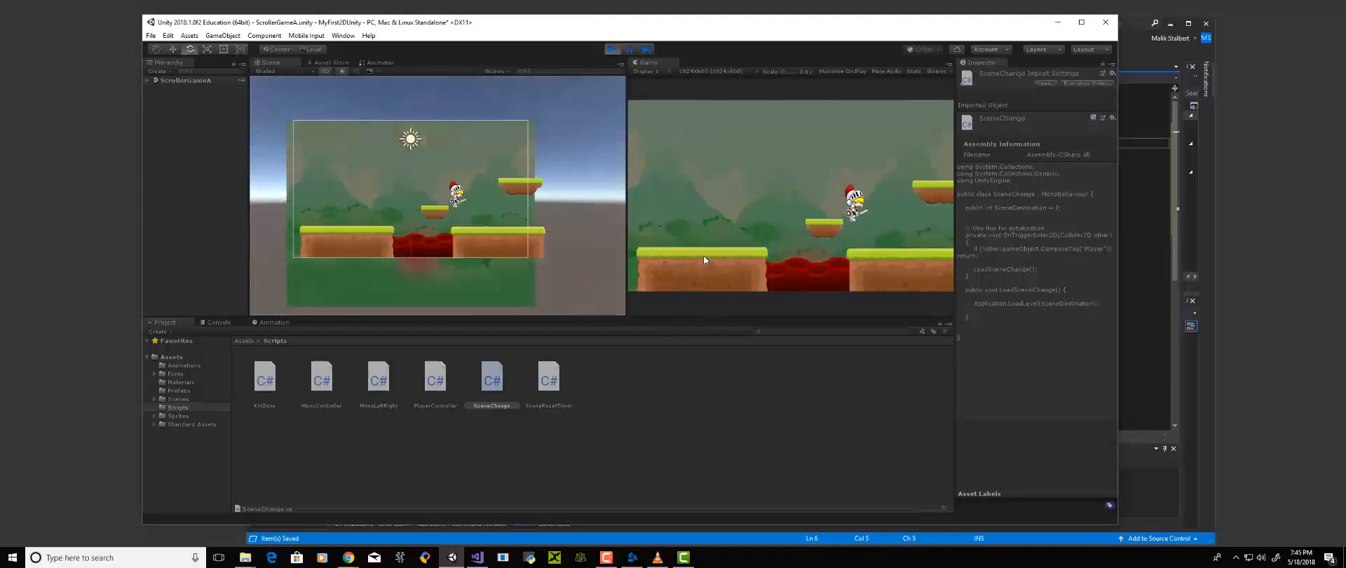
key(space)
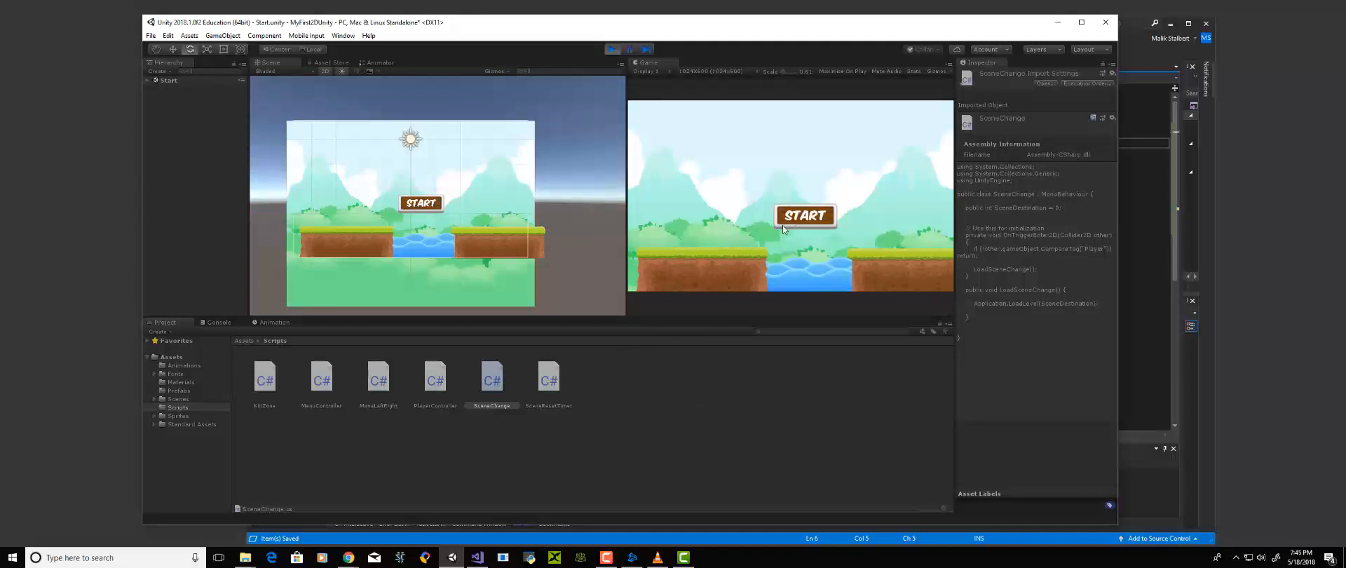